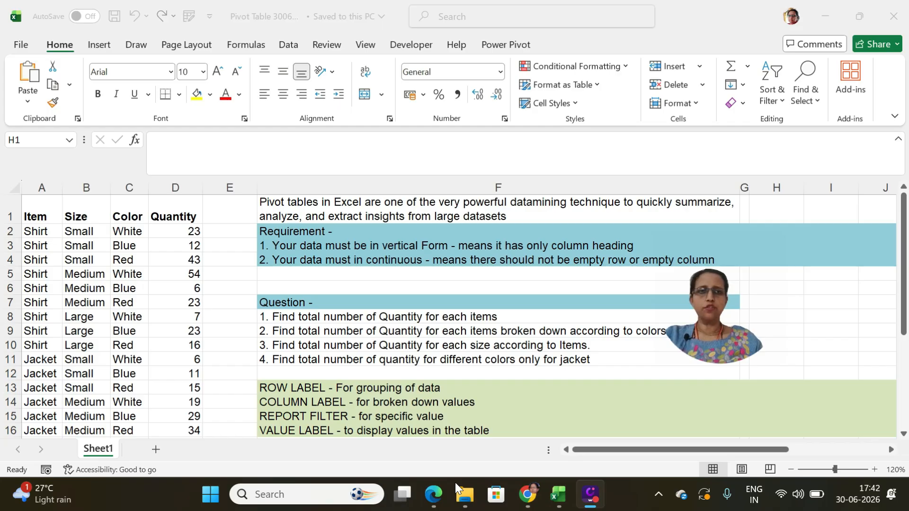
Step: Create a PivotTable from the data range Sheet1!$A$1:$D$28 on a new worksheet
click(41, 209)
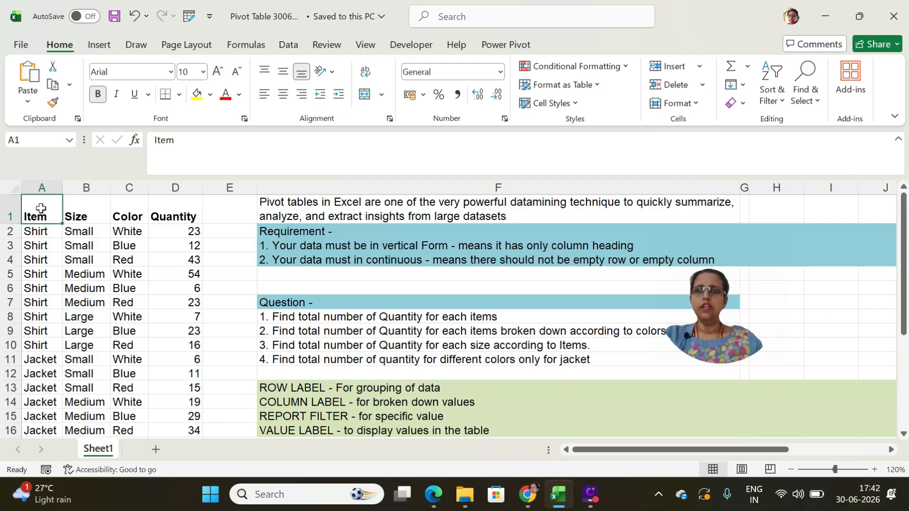
click(97, 45)
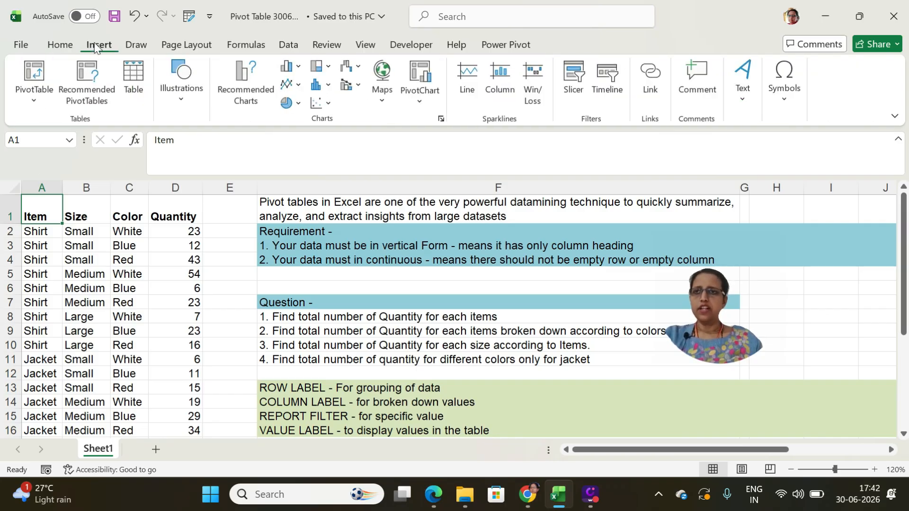
click(32, 74)
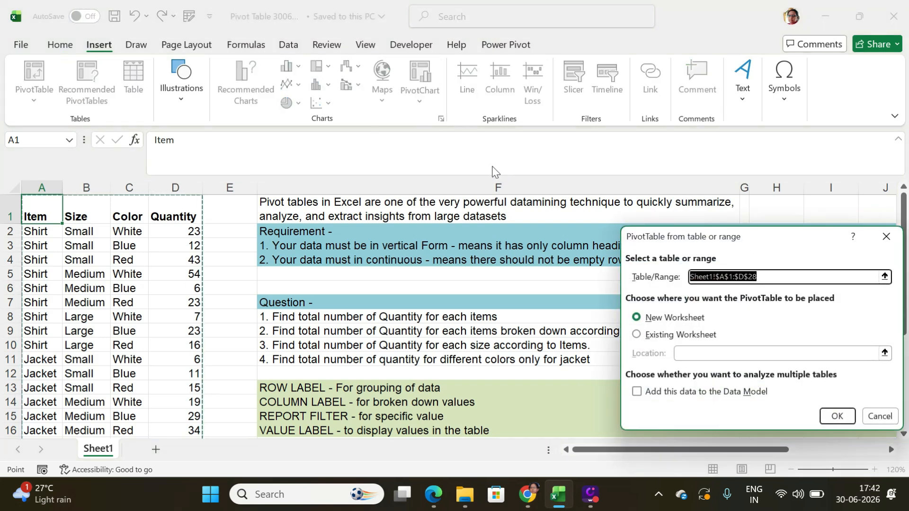
drag(748, 238, 432, 153)
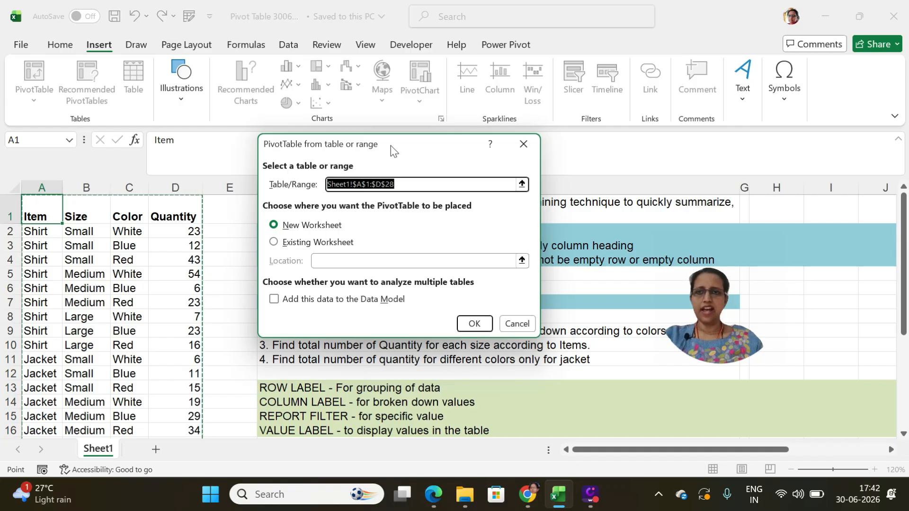
click(470, 326)
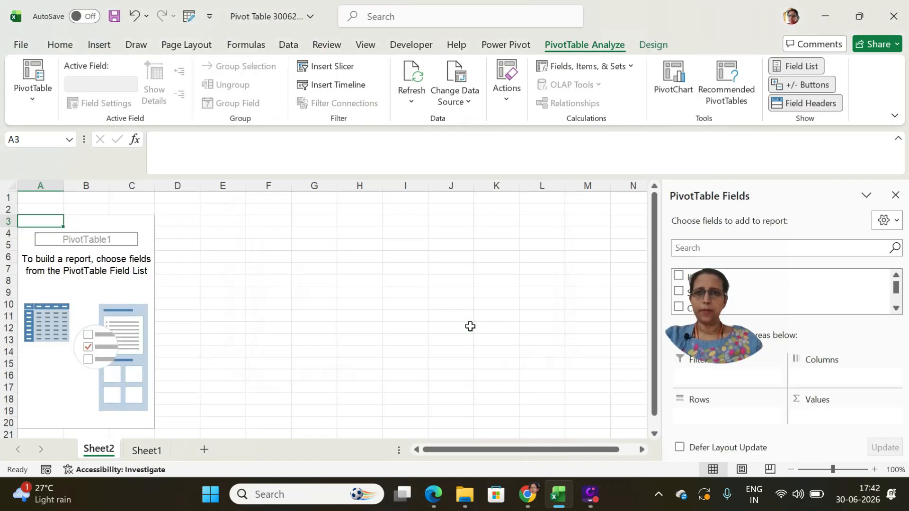
drag(817, 307, 475, 227)
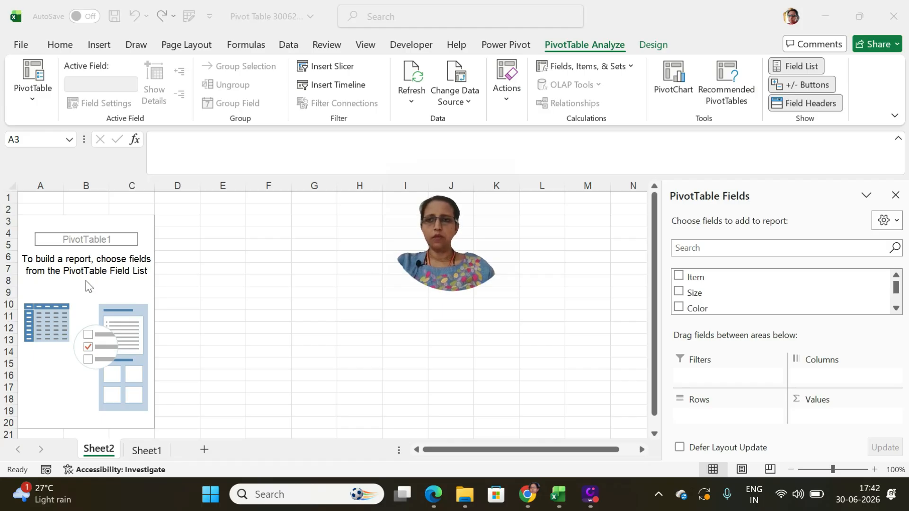
Step: Copy question 1, "Find total number of Quantity for each items", from Sheet1 into cell D2 of Sheet2
click(148, 453)
click(148, 452)
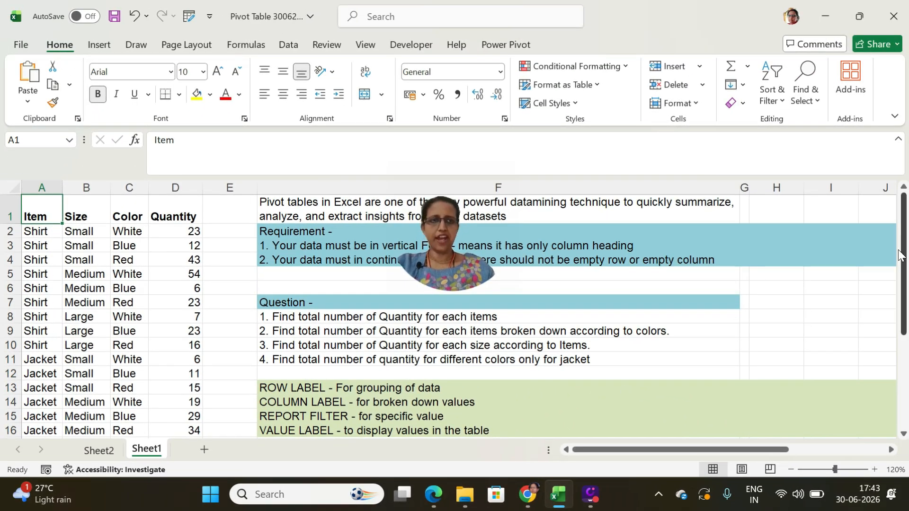
mouse_move(903, 256)
mouse_down()
mouse_move(903, 349)
mouse_move(902, 256)
mouse_up()
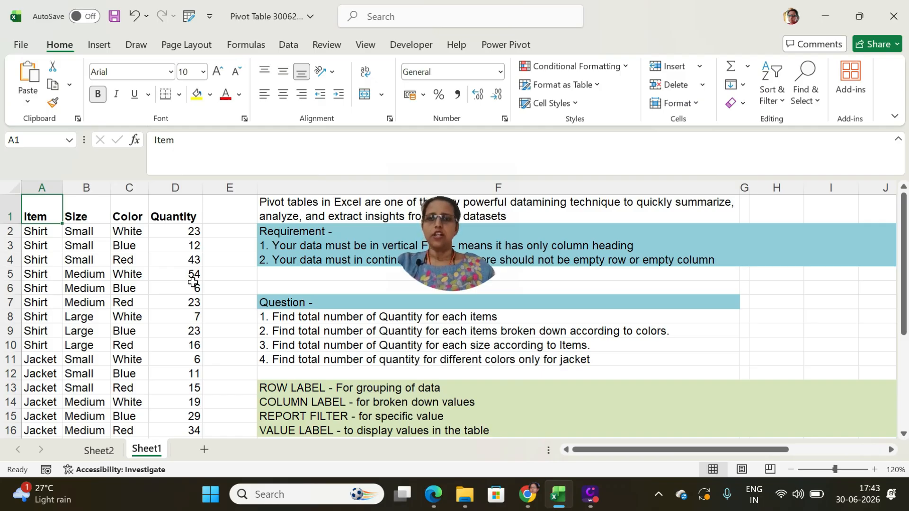
click(301, 318)
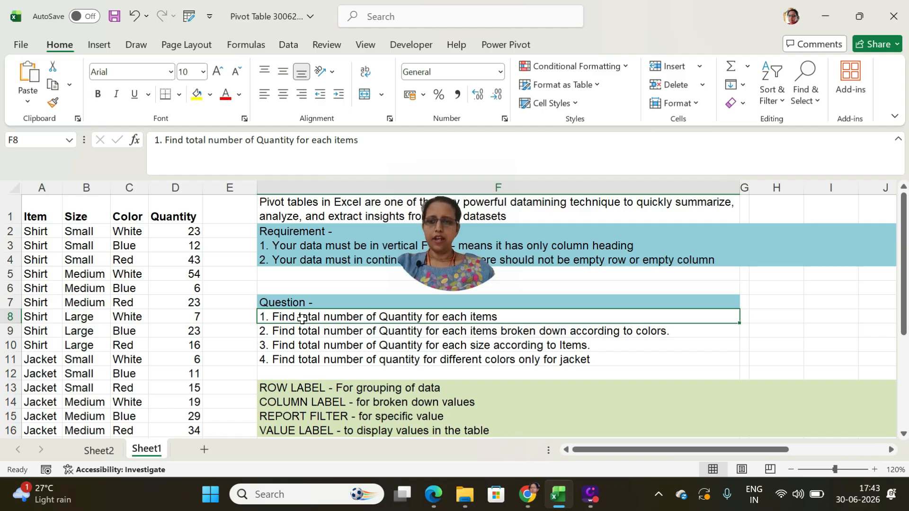
key(ctrl+c)
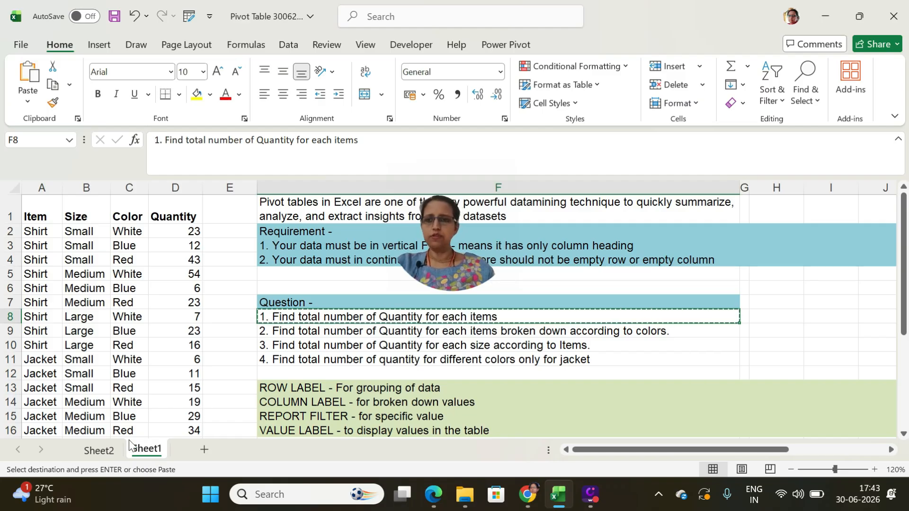
click(98, 450)
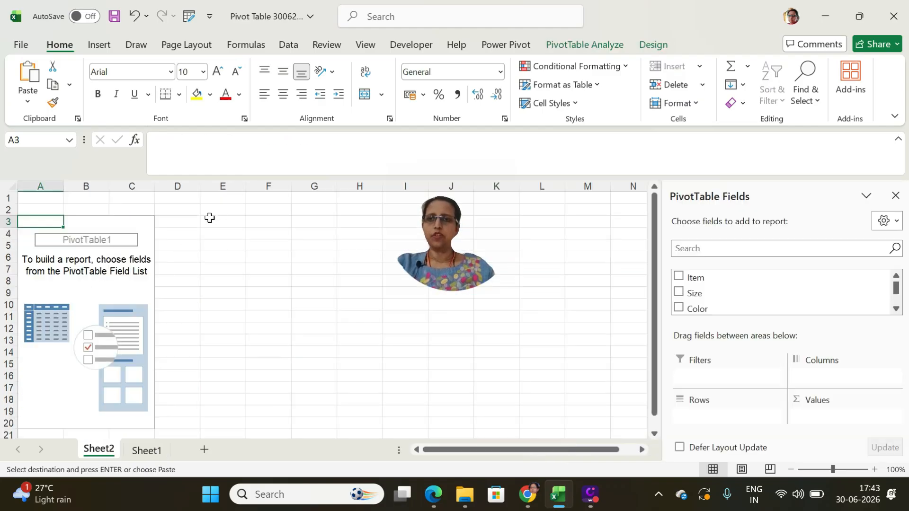
key(ctrl+v)
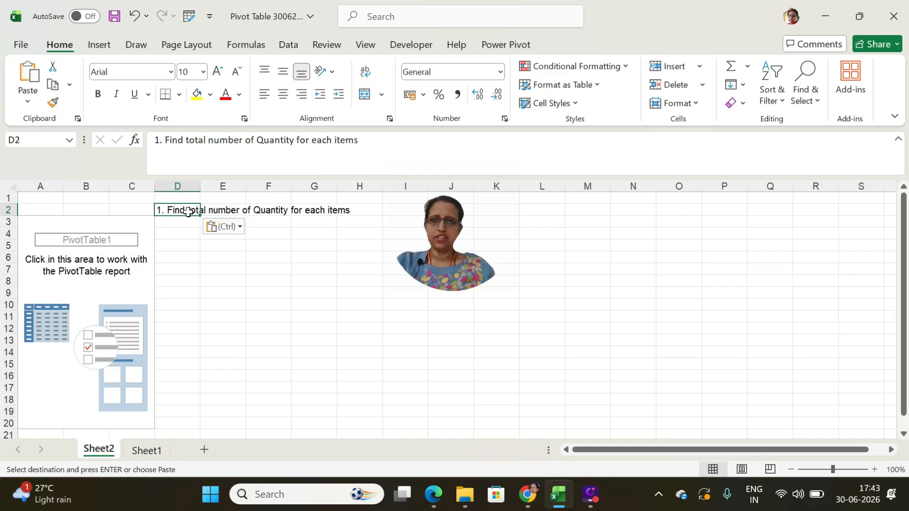
Step: Build the Sheet2 PivotTable with Item in Rows and the sum of Quantity in Values
click(97, 222)
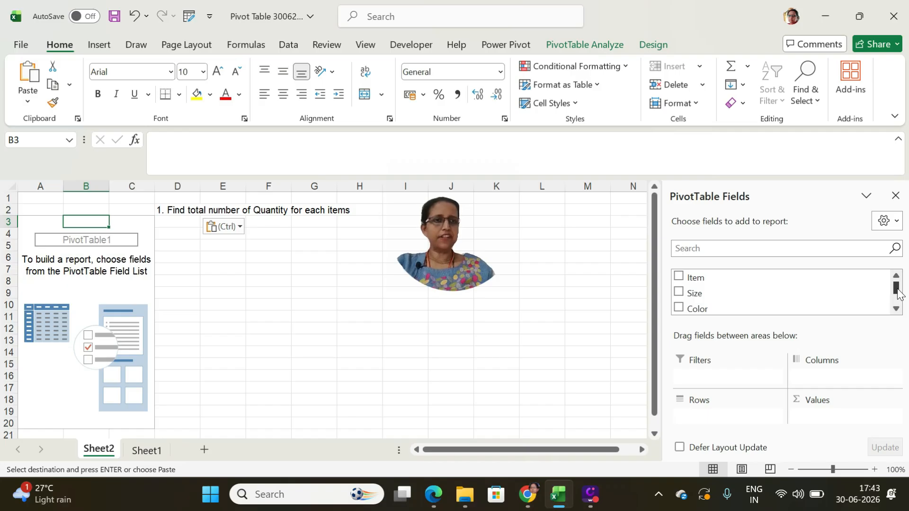
mouse_move(898, 294)
mouse_down()
mouse_move(898, 301)
mouse_move(894, 279)
mouse_up()
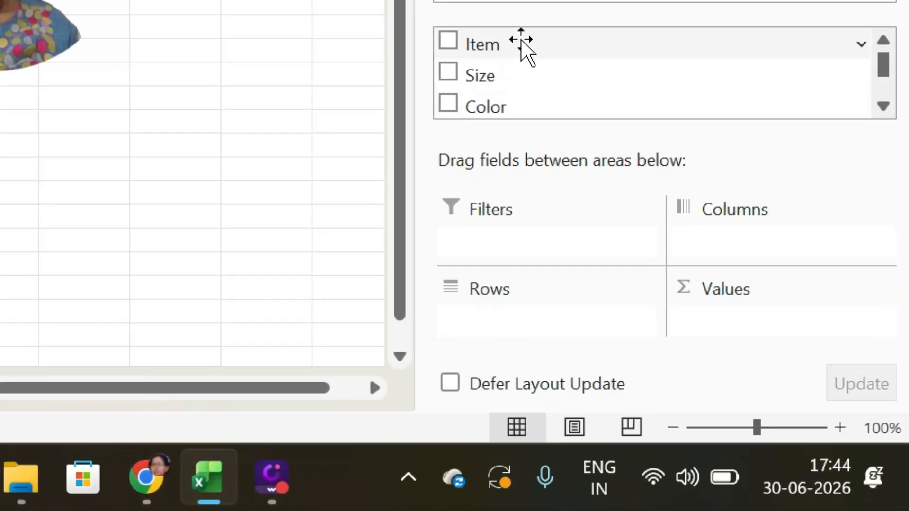
drag(528, 51, 500, 320)
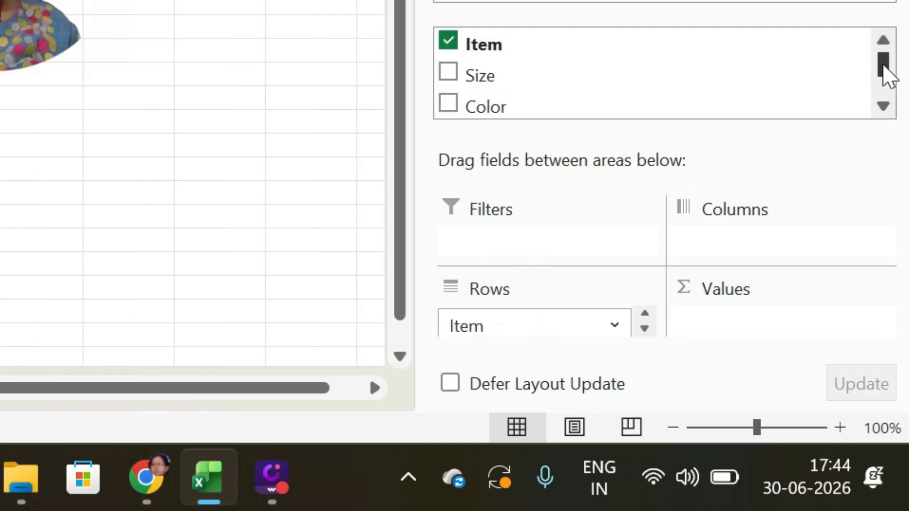
drag(883, 71, 884, 96)
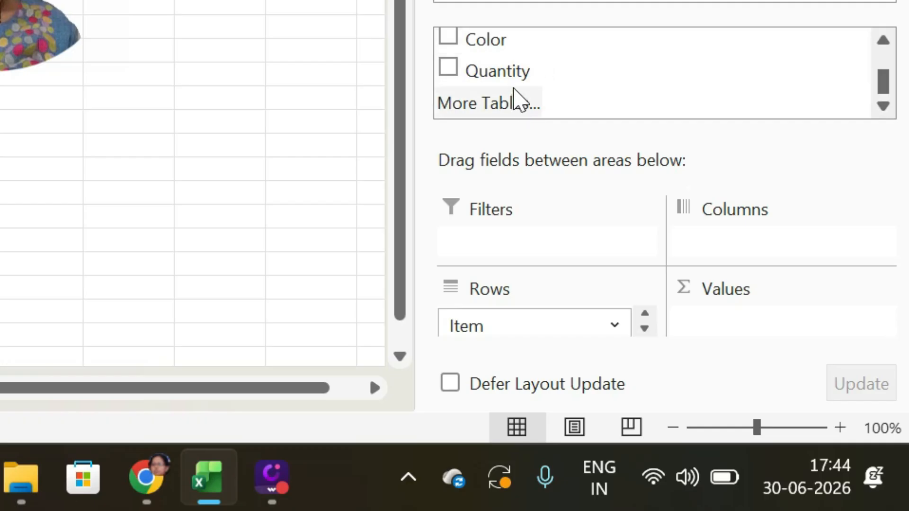
drag(523, 75, 715, 320)
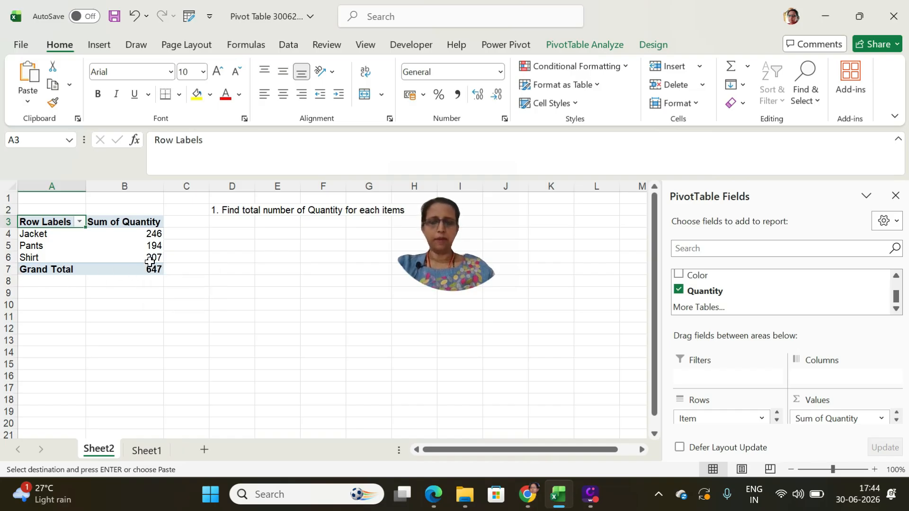
mouse_move(149, 262)
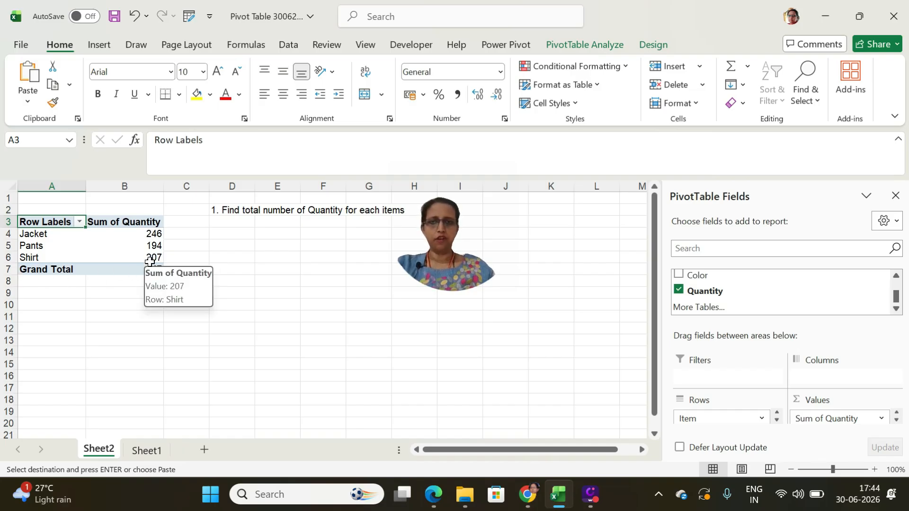
Step: Create a second PivotTable from the Sheet1 range $A$1:$D$28 on another new worksheet
click(150, 450)
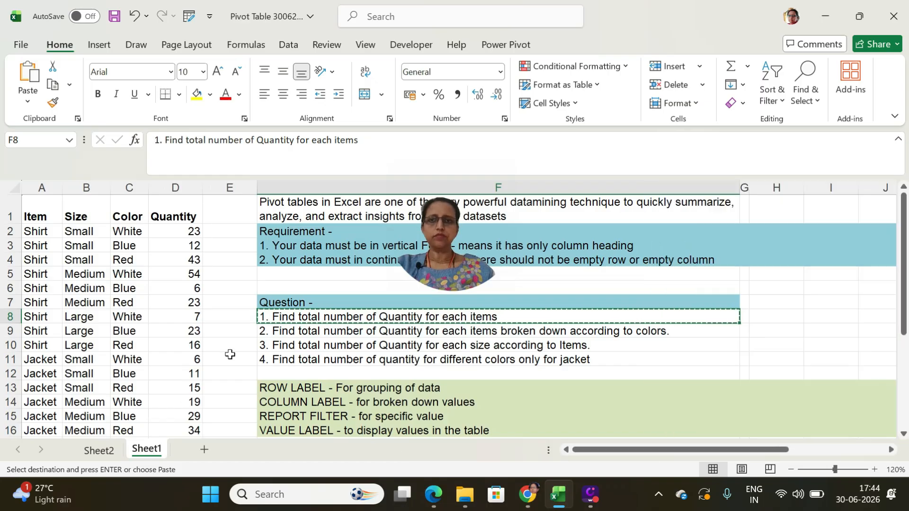
click(309, 335)
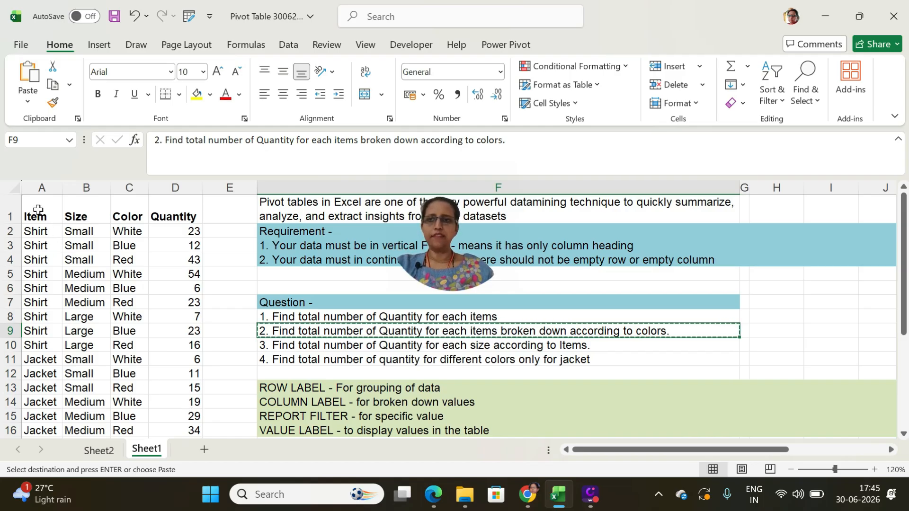
click(38, 210)
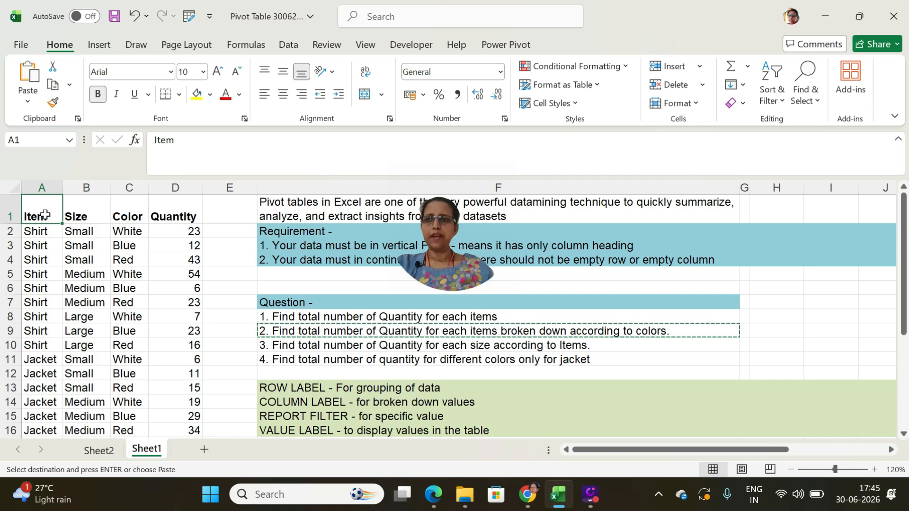
click(100, 45)
click(38, 75)
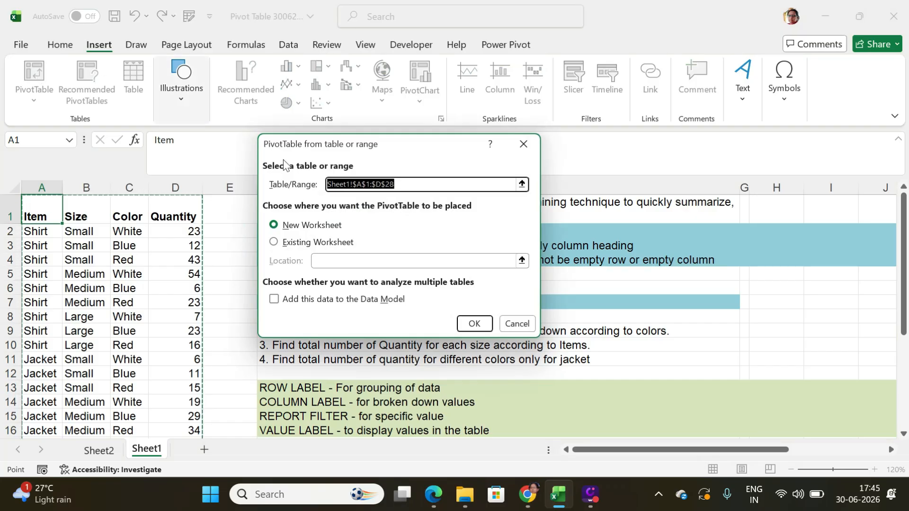
click(474, 324)
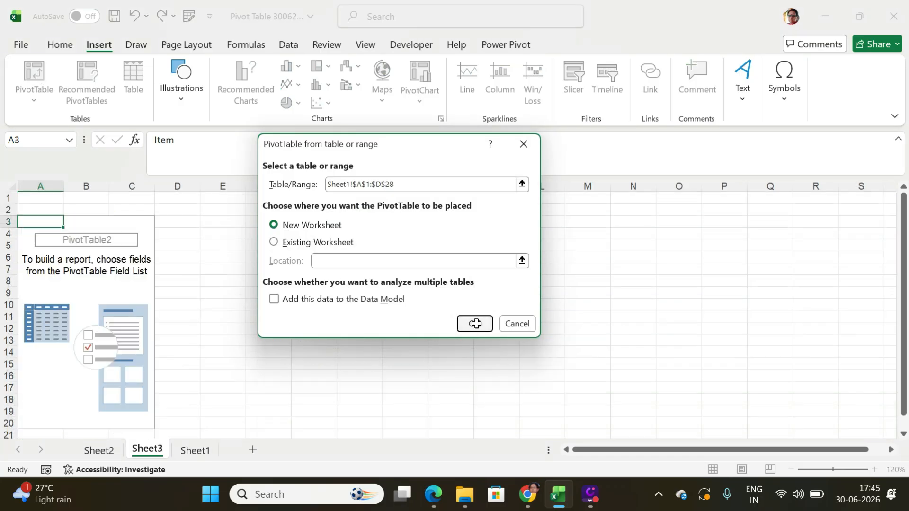
Step: Copy question 2, about quantity for each item broken down by colors, from Sheet1 into cell E2 of Sheet3
click(195, 451)
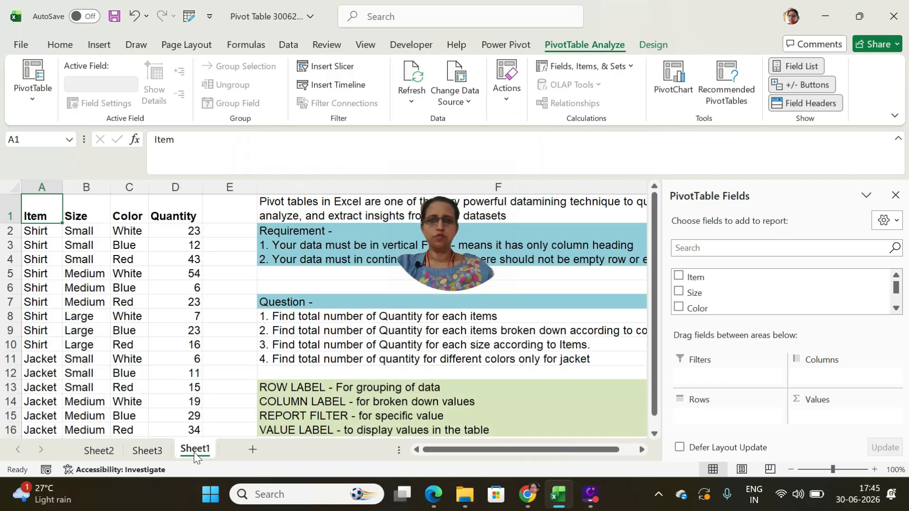
click(296, 333)
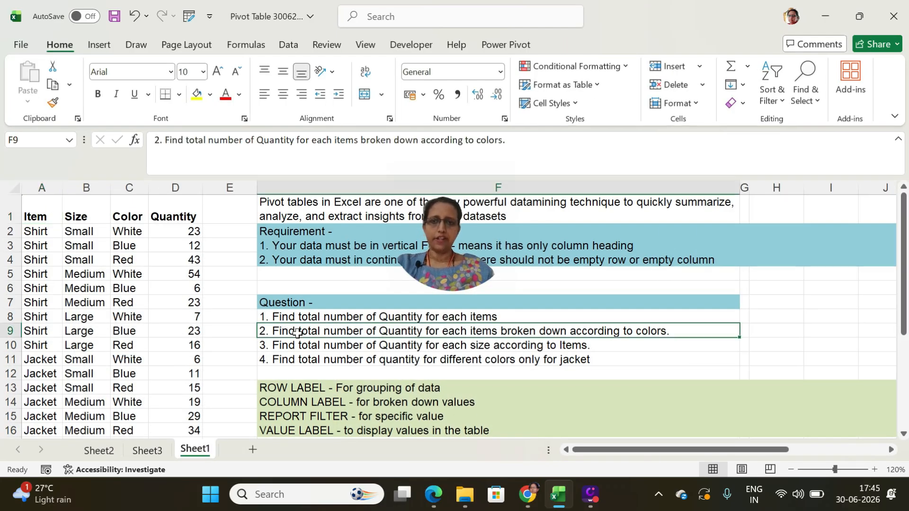
key(ctrl+c)
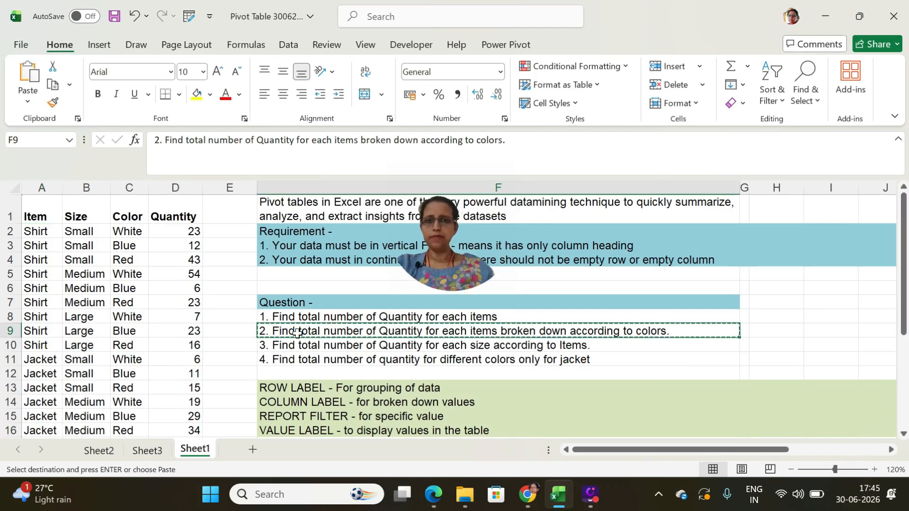
click(155, 454)
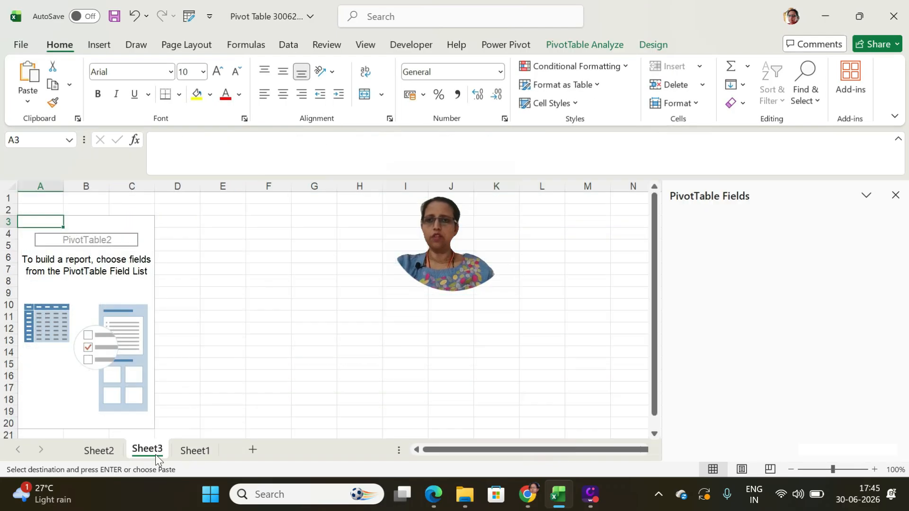
click(217, 211)
key(Return)
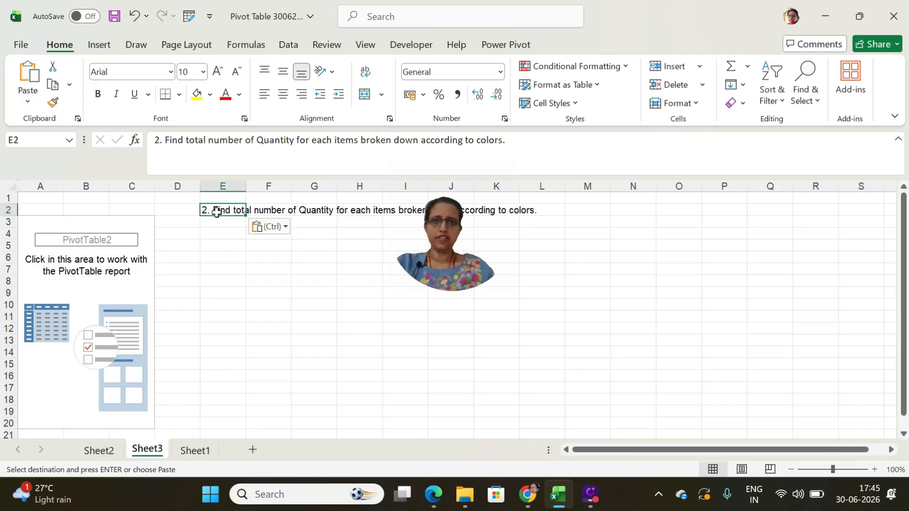
drag(440, 237, 407, 322)
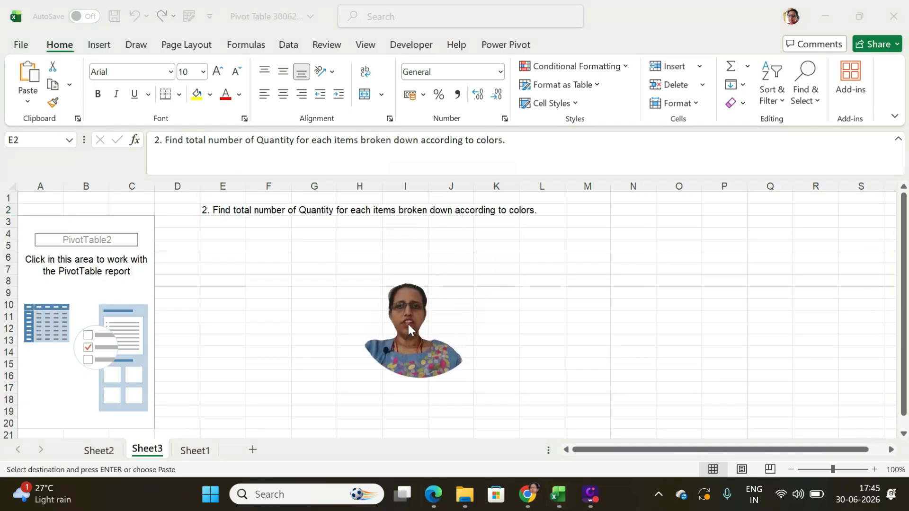
Step: Build the Sheet3 PivotTable with Item in Rows, Color in Columns and the sum of Quantity in Values
click(79, 223)
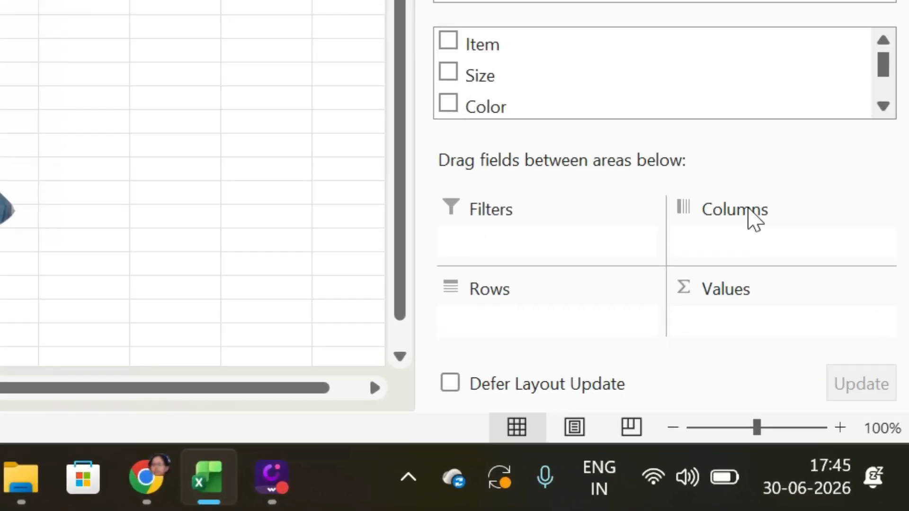
drag(501, 45, 490, 325)
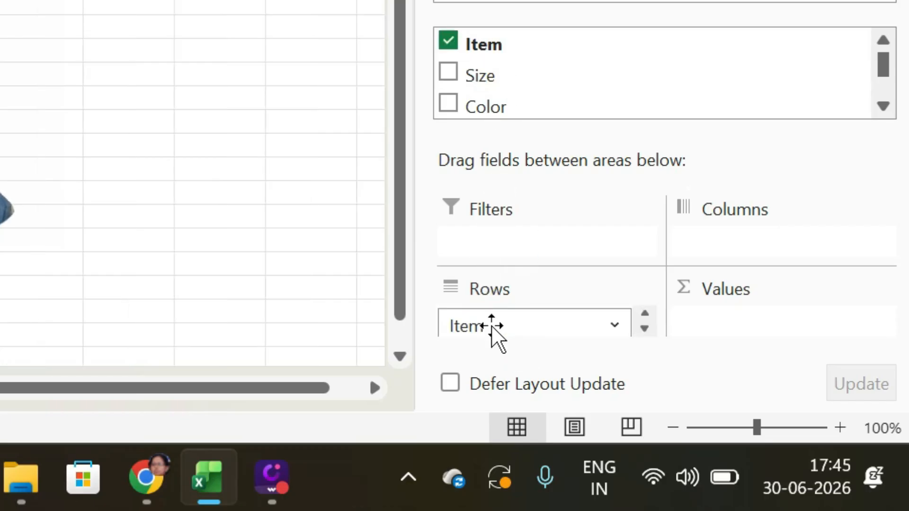
drag(491, 110, 718, 243)
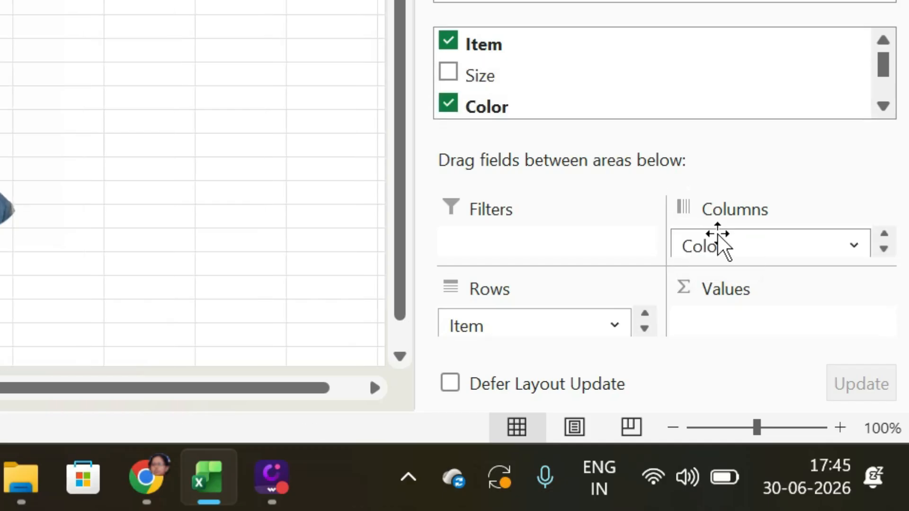
drag(885, 63, 887, 102)
drag(517, 85, 731, 327)
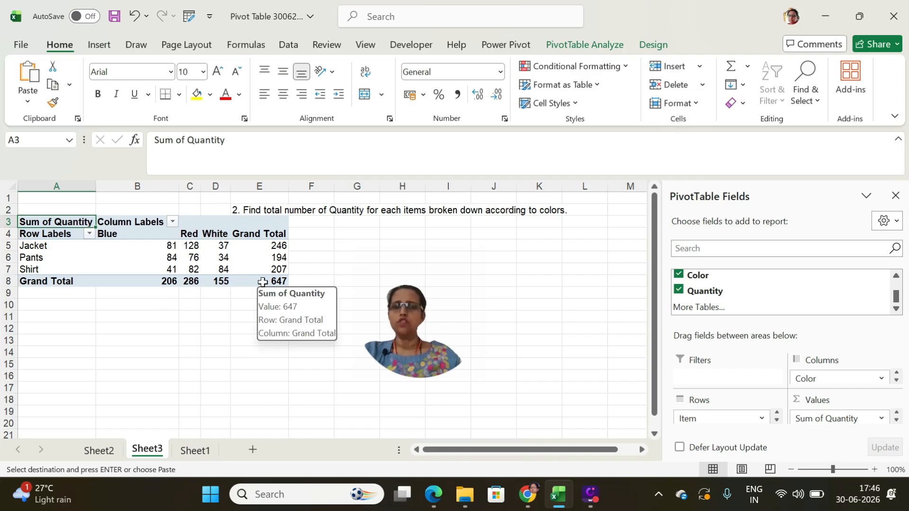
Step: Turn off grand totals for both rows and columns in the Sheet3 PivotTable
click(653, 45)
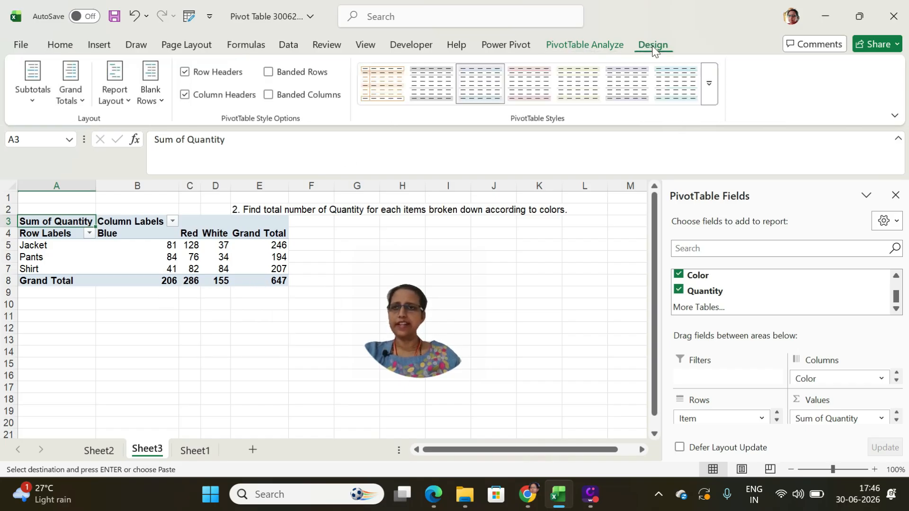
click(83, 105)
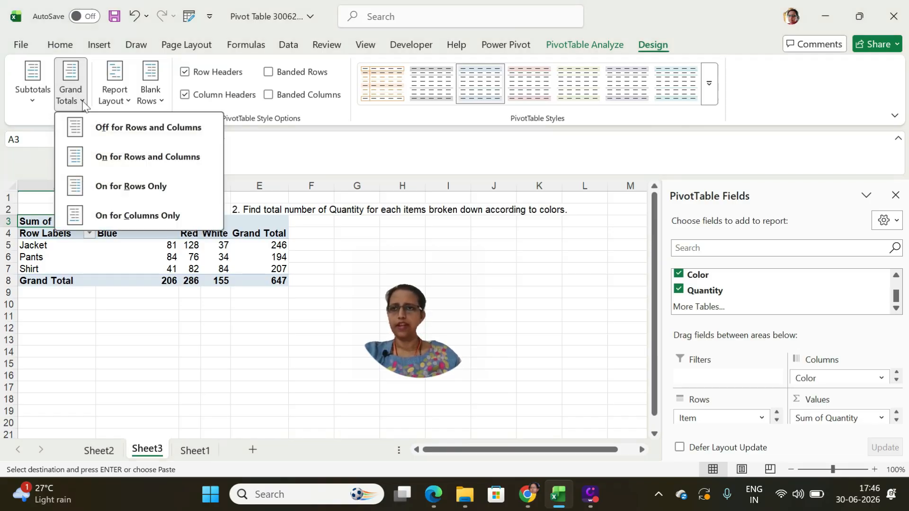
click(110, 137)
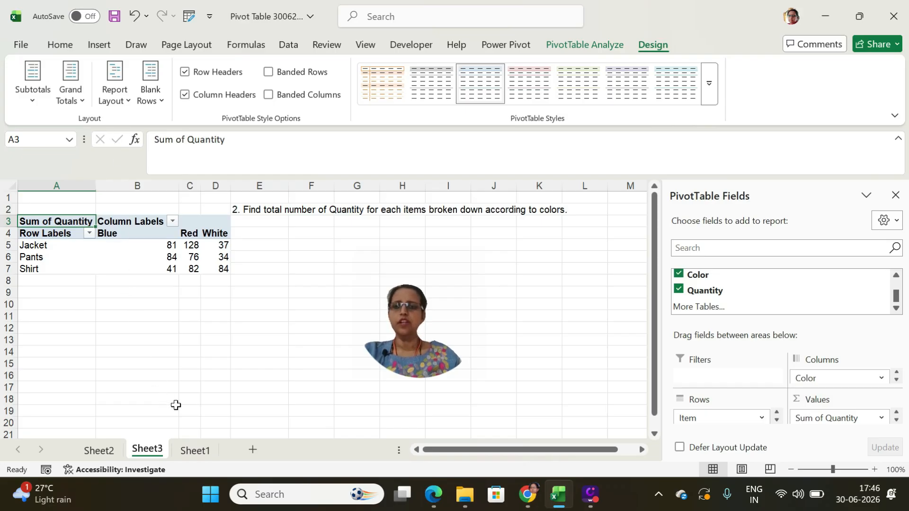
Step: Create a third PivotTable from the Sheet1 range $A$1:$D$28 on a new worksheet
click(199, 456)
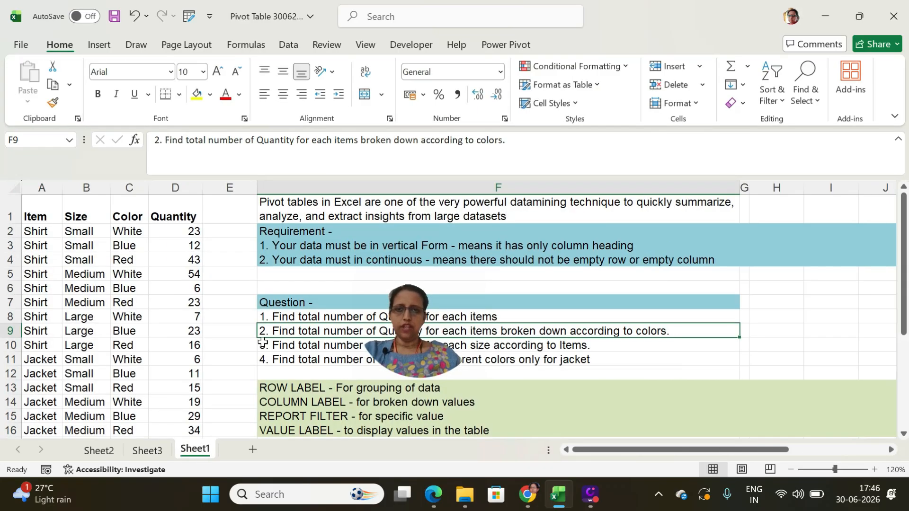
drag(433, 348, 538, 245)
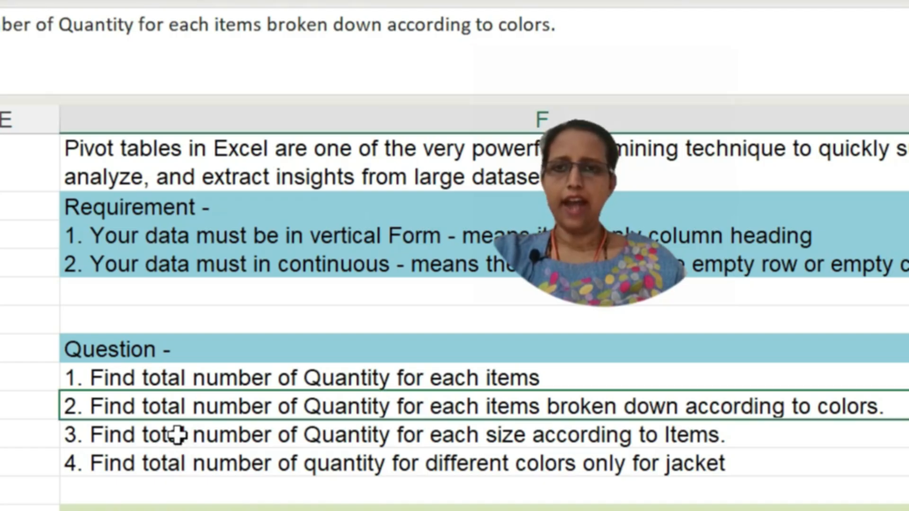
click(179, 434)
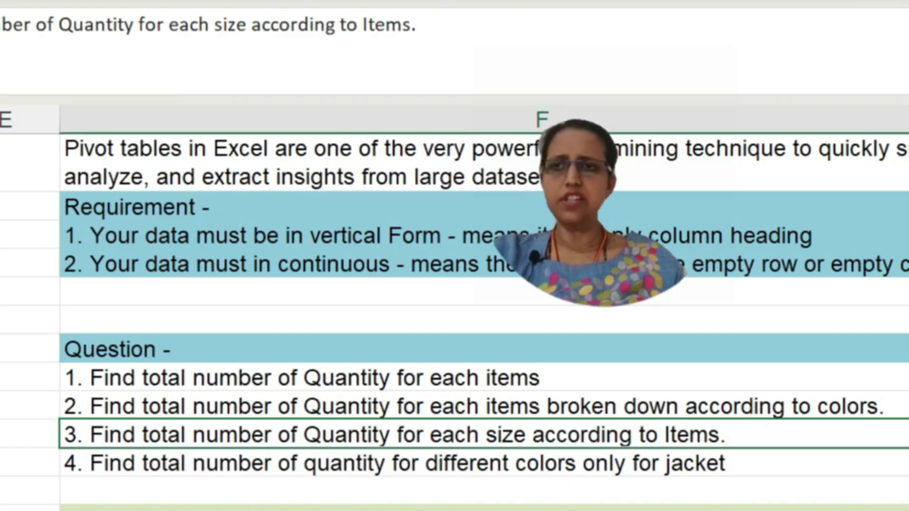
click(1, 284)
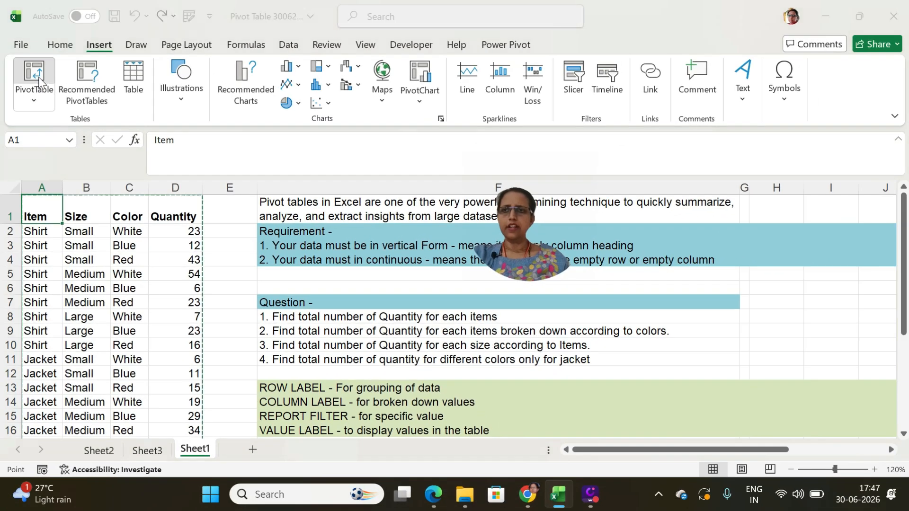
click(36, 78)
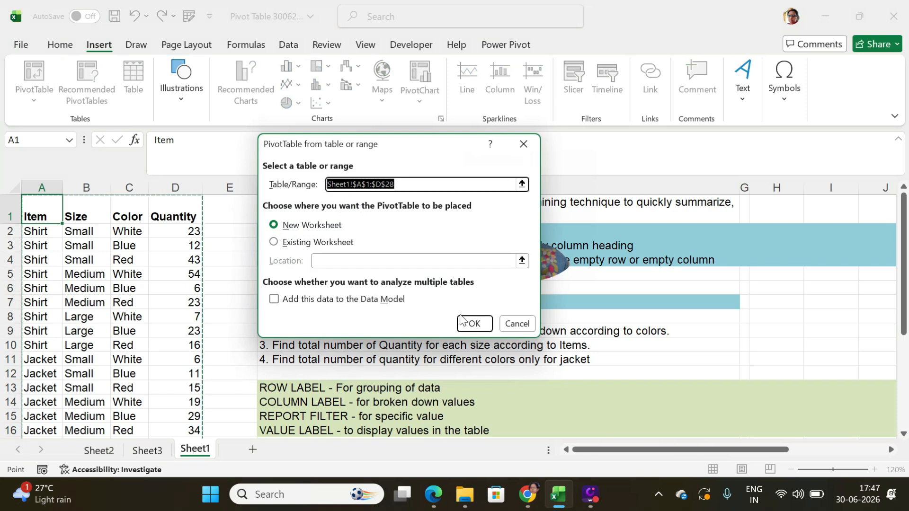
click(475, 324)
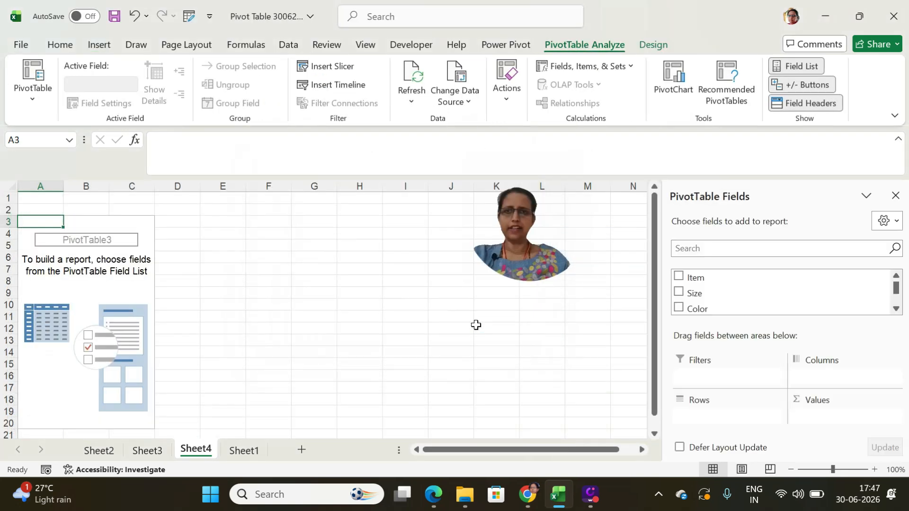
Step: Copy question 3, about quantity for each size according to items, from Sheet1 into cell E2 of Sheet4
click(242, 451)
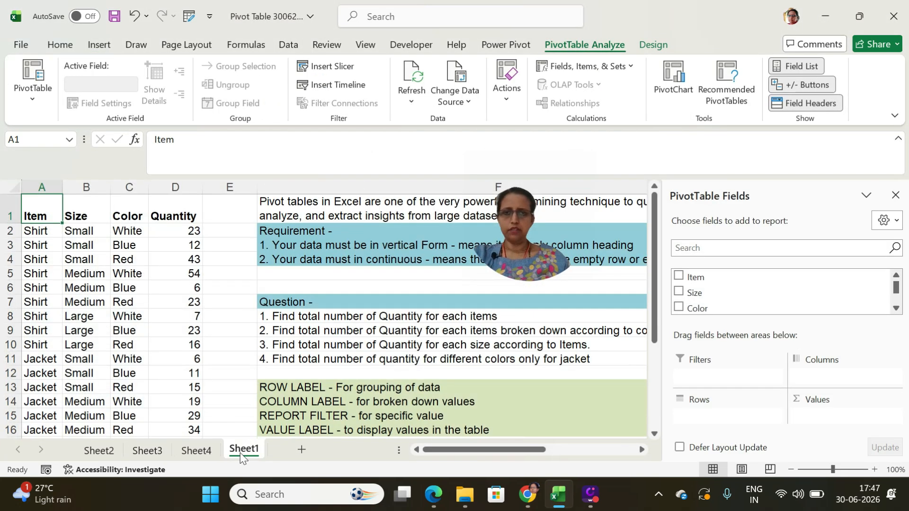
click(313, 350)
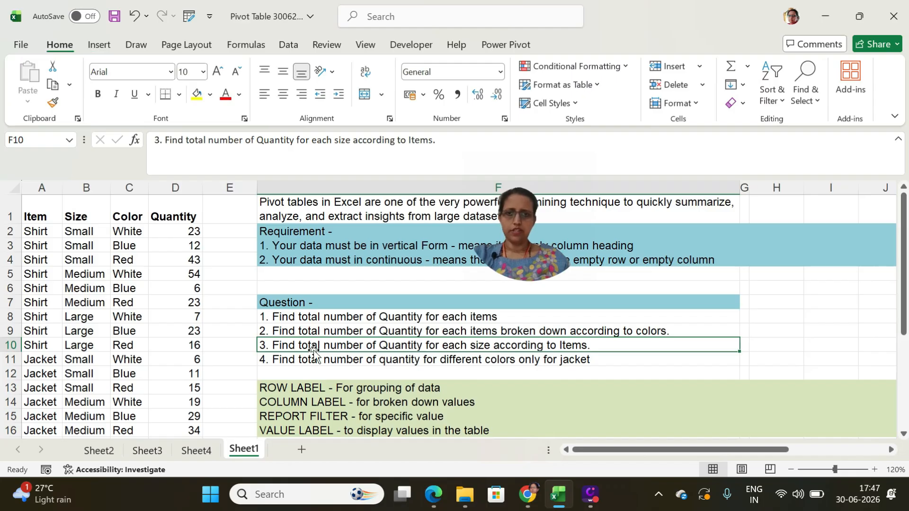
key(ctrl+c)
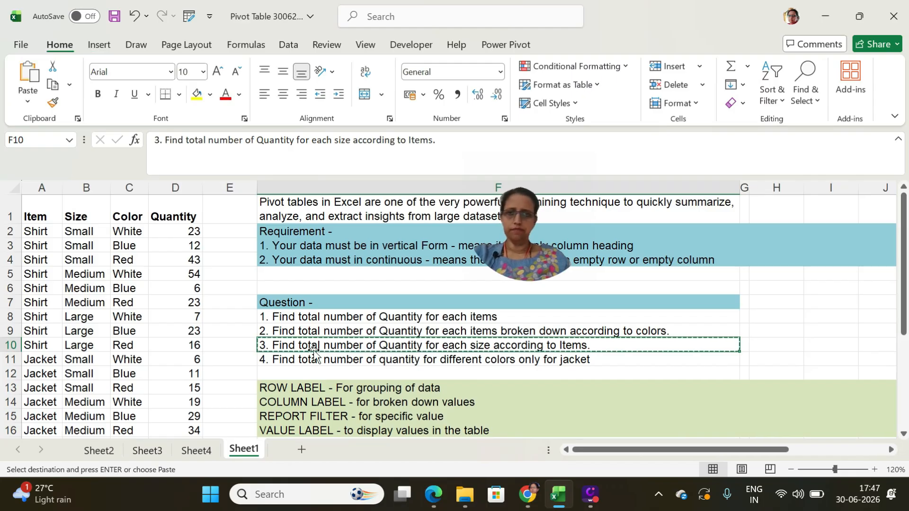
click(196, 450)
click(216, 210)
key(ctrl+v)
click(119, 221)
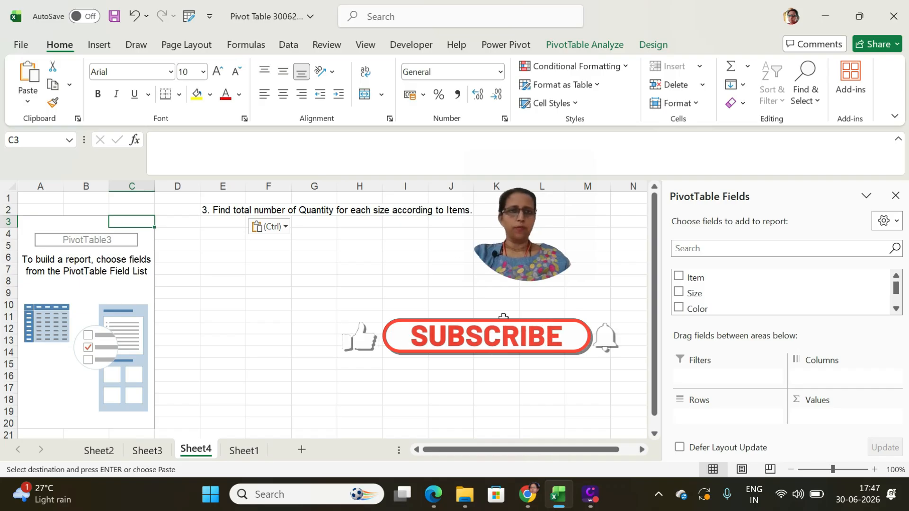
Step: Build the Sheet4 PivotTable with Size nested under Item in Rows and the sum of Quantity in Values
drag(700, 278, 701, 415)
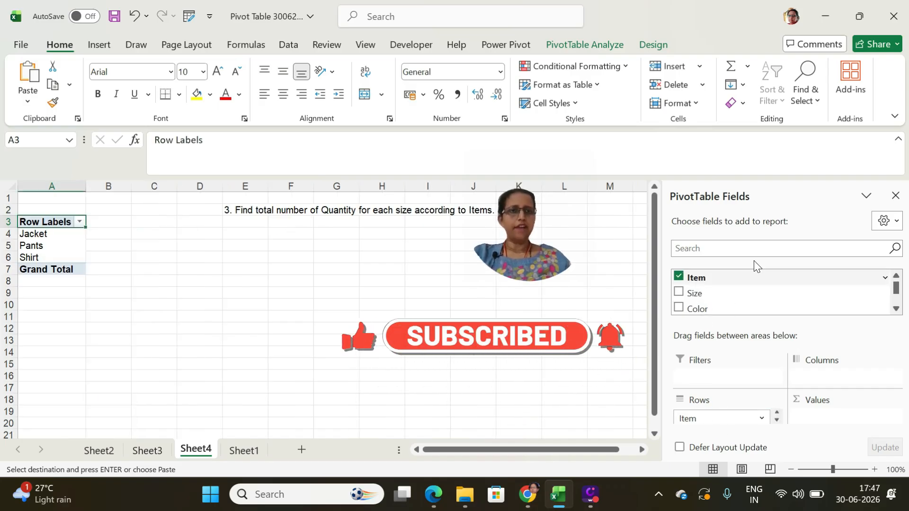
drag(897, 289, 898, 299)
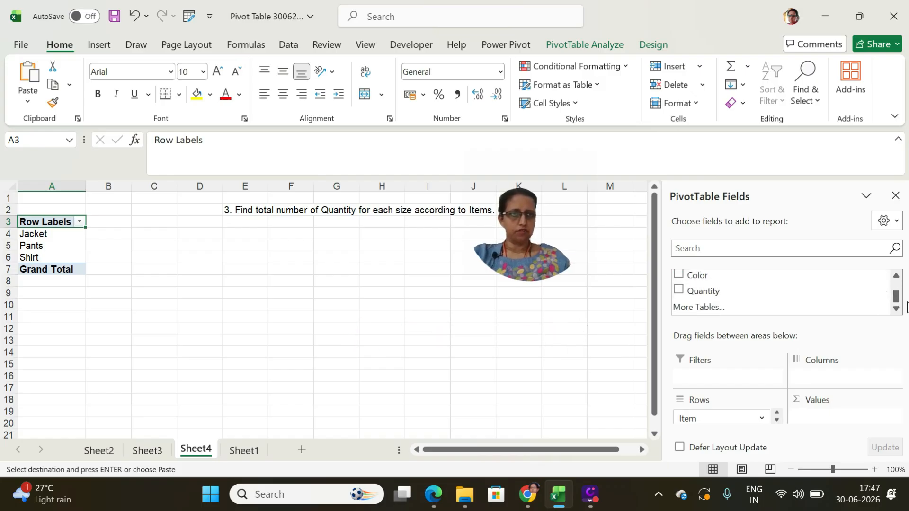
click(896, 276)
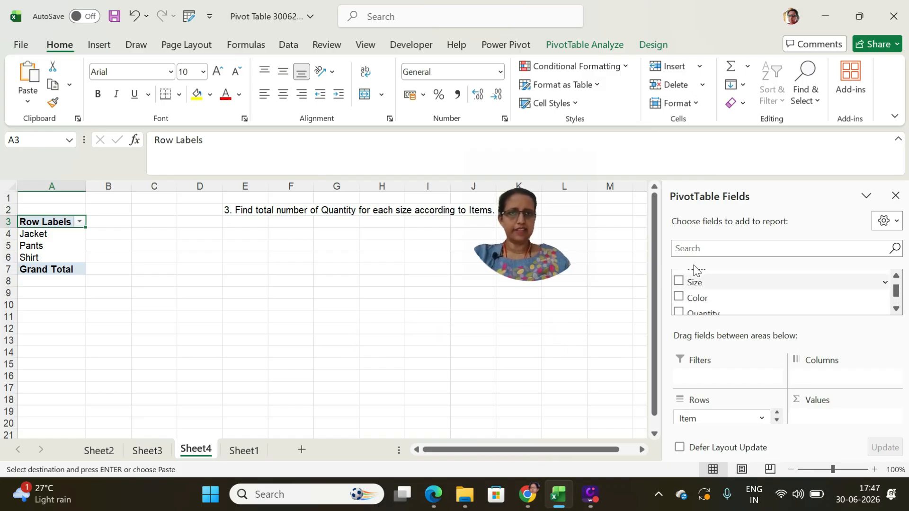
drag(701, 283, 708, 424)
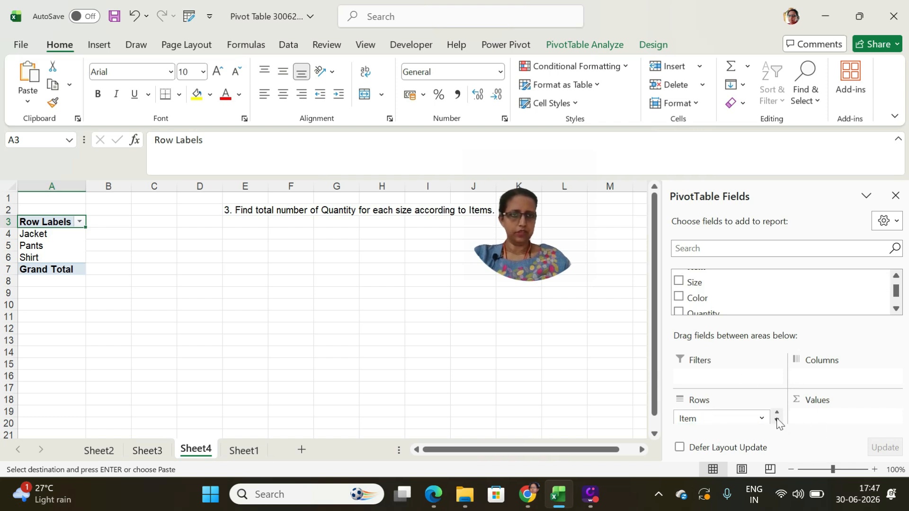
drag(715, 284, 708, 352)
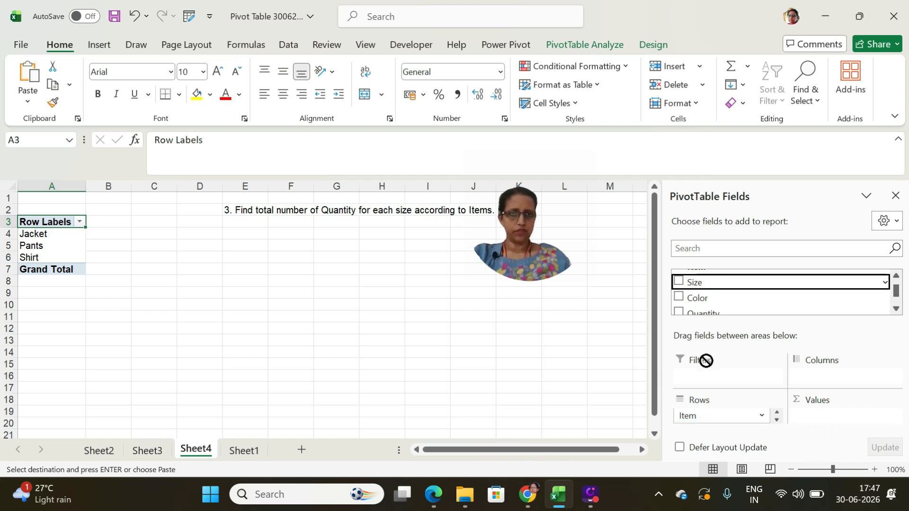
drag(716, 422, 706, 421)
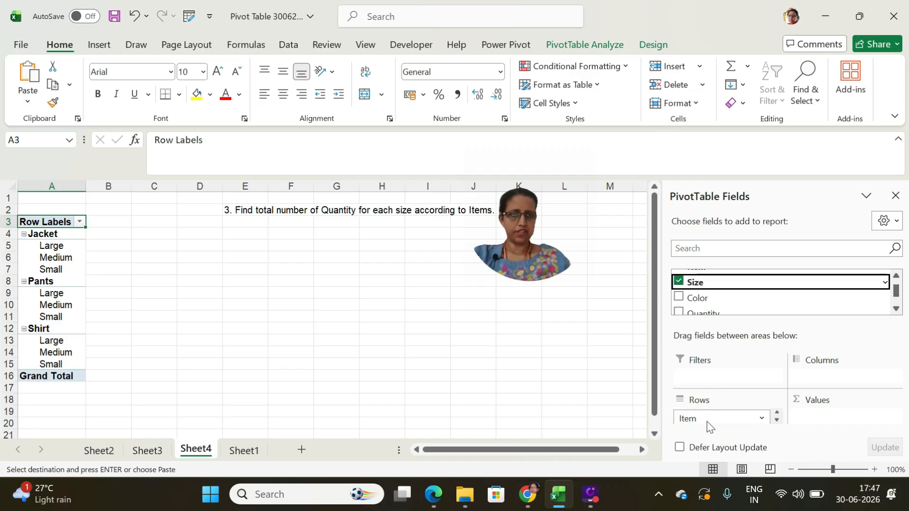
click(896, 309)
drag(722, 293, 834, 422)
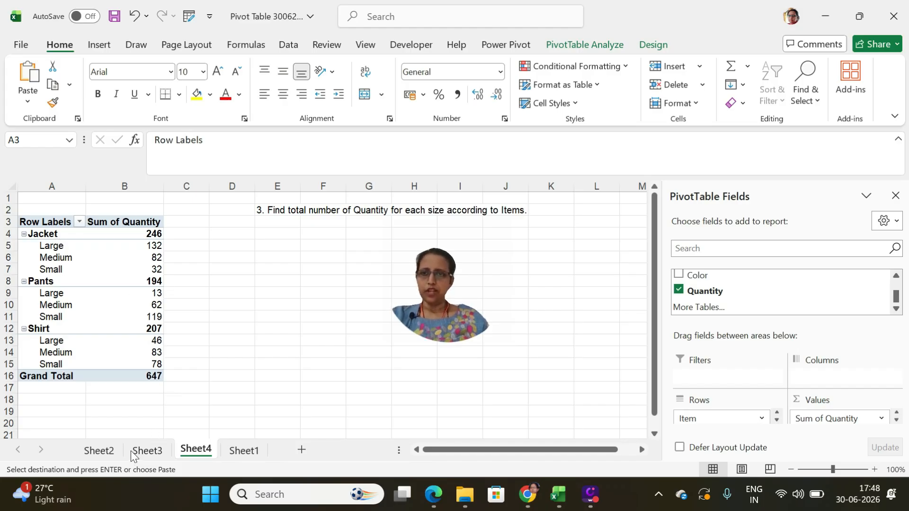
Step: Turn off grand totals for both rows and columns in the Sheet2 PivotTable
click(105, 451)
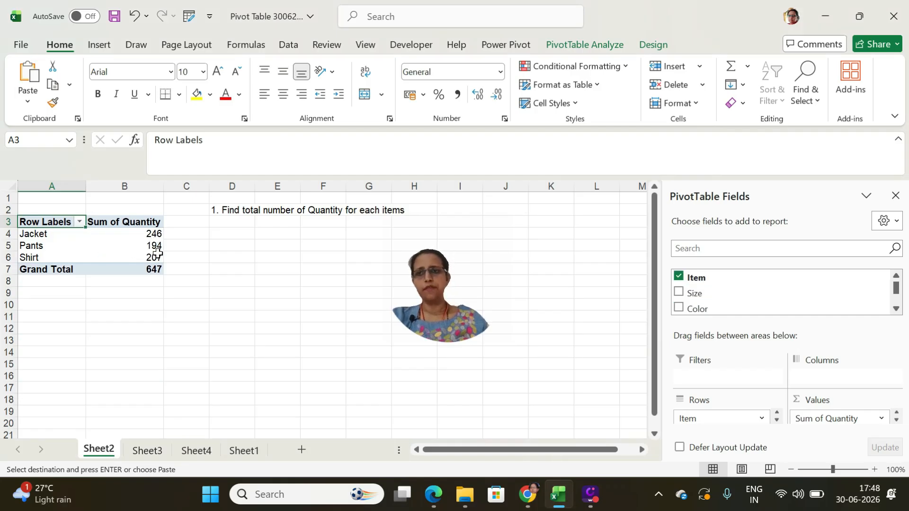
mouse_move(157, 254)
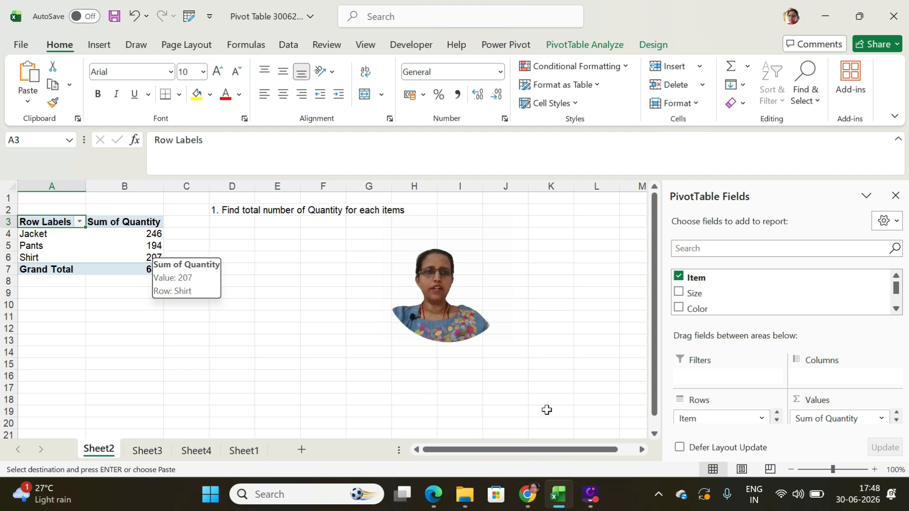
click(155, 236)
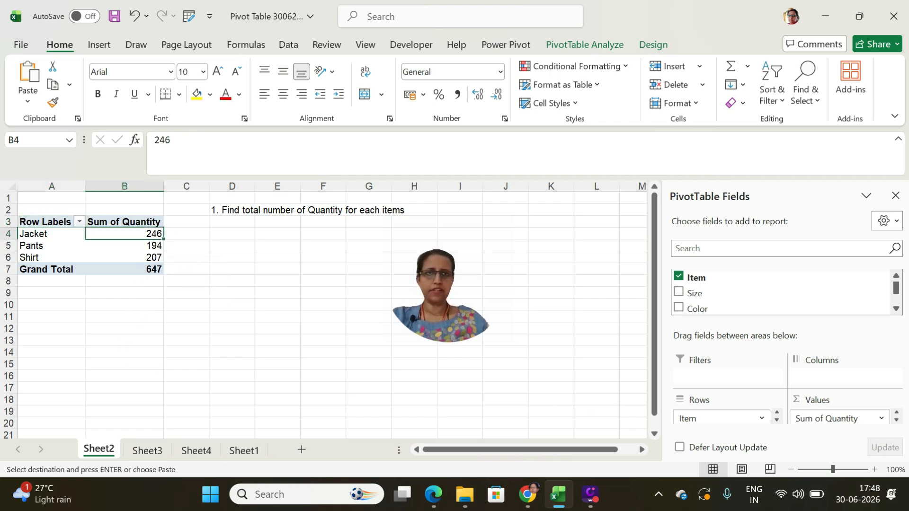
click(655, 45)
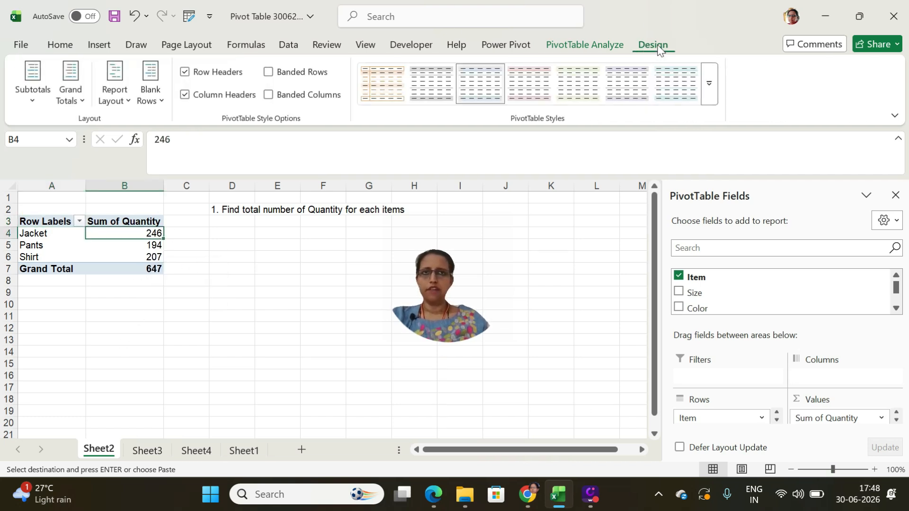
click(86, 98)
click(117, 136)
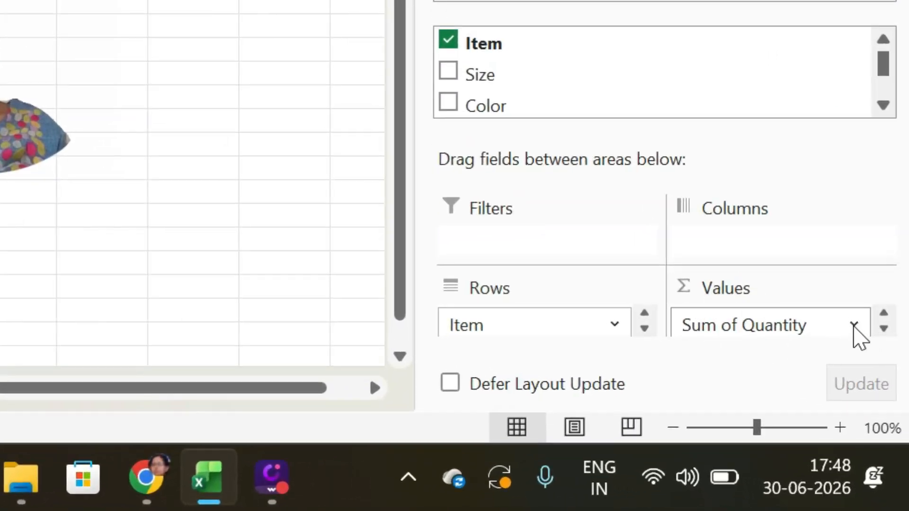
Step: Change the Quantity value field in the Sheet2 PivotTable to summarize by Average
click(854, 324)
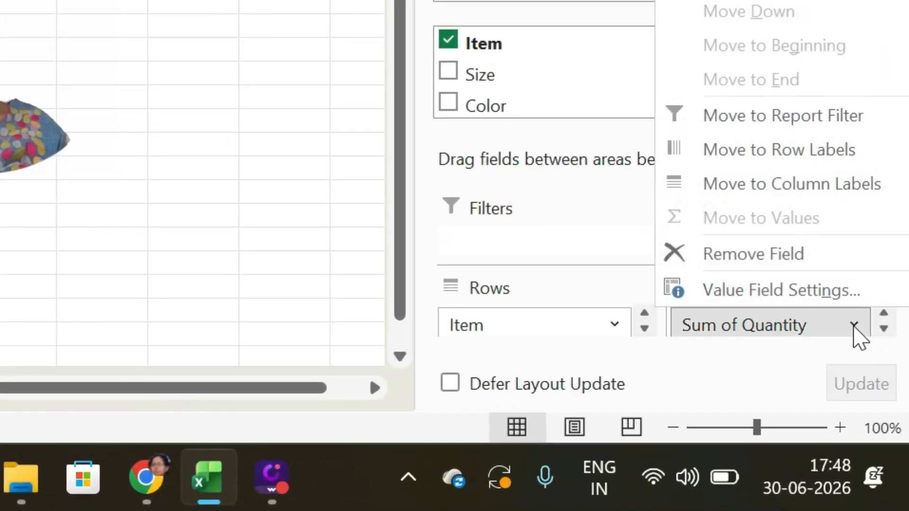
click(797, 298)
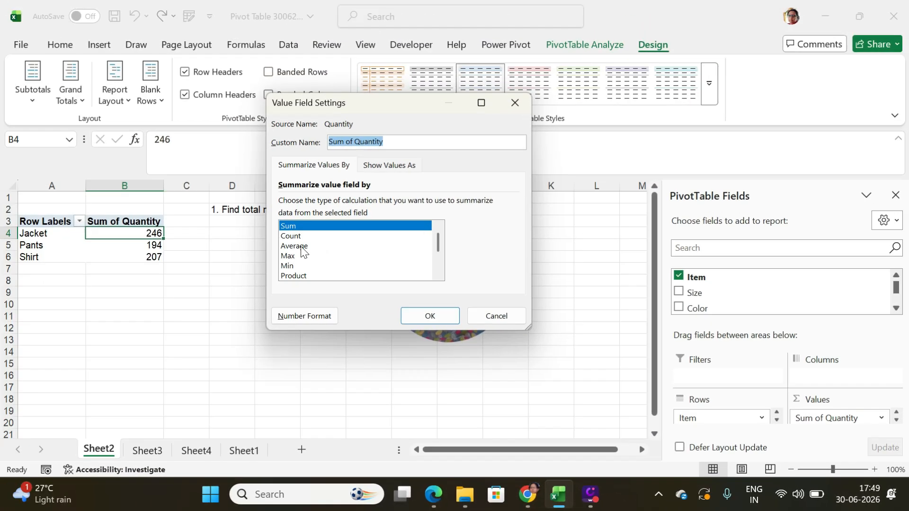
click(101, 160)
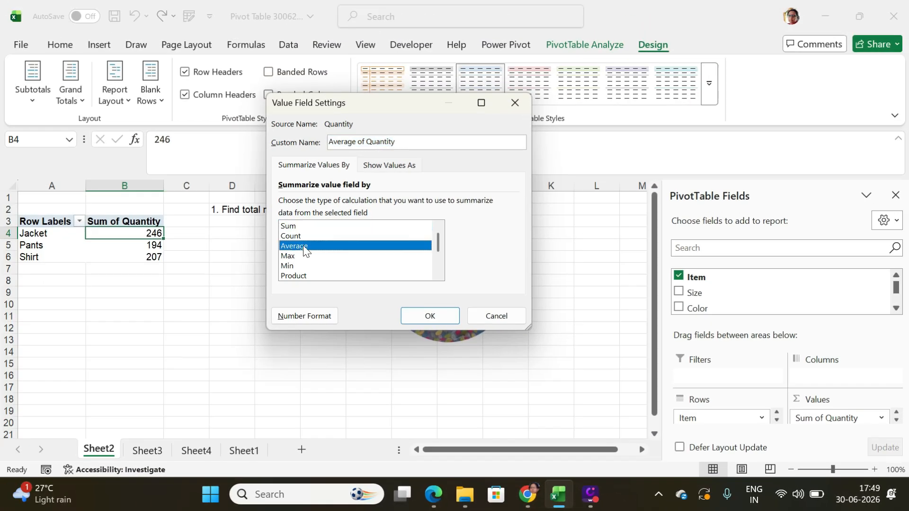
click(432, 314)
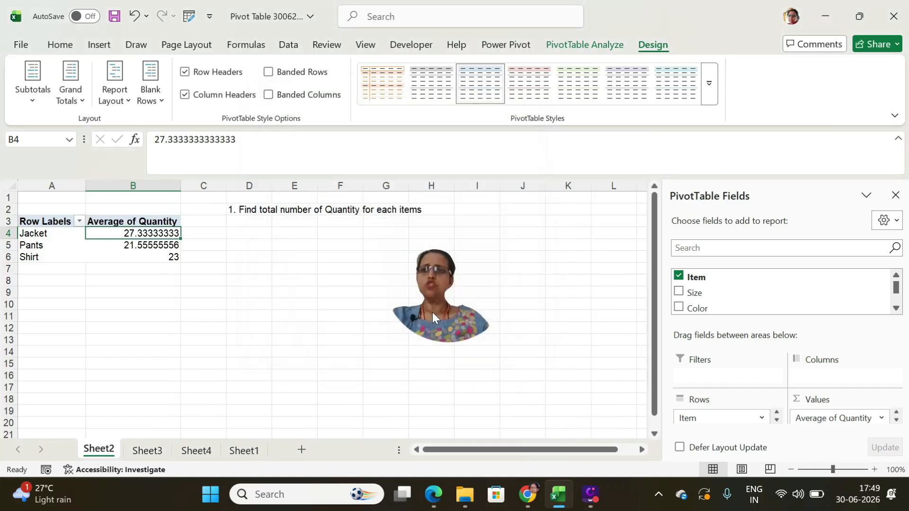
Step: Show the average quantities in B4:B6 of Sheet2 with two decimal places and return to Sheet4
mouse_move(151, 236)
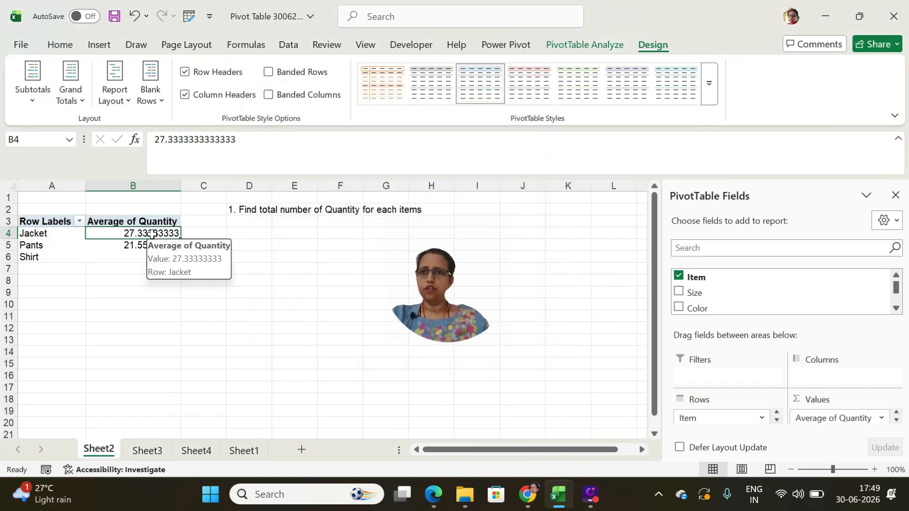
drag(151, 235, 146, 256)
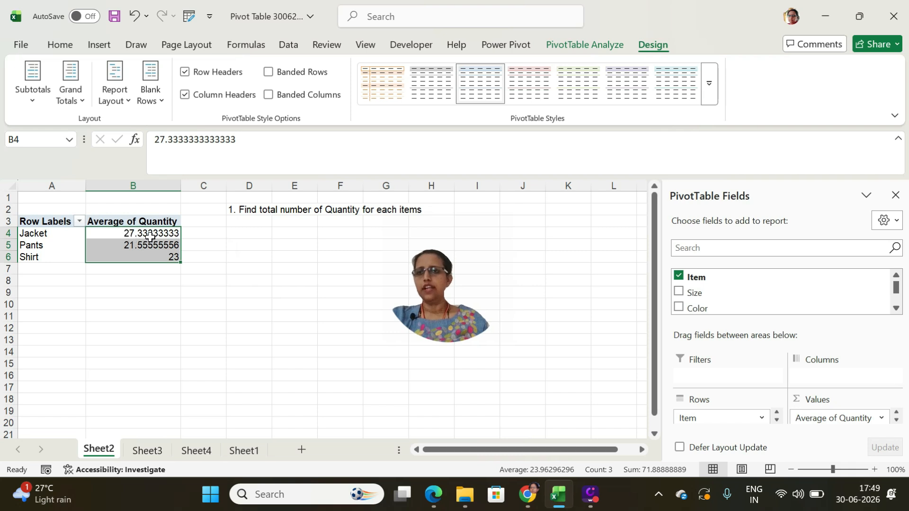
mouse_move(146, 248)
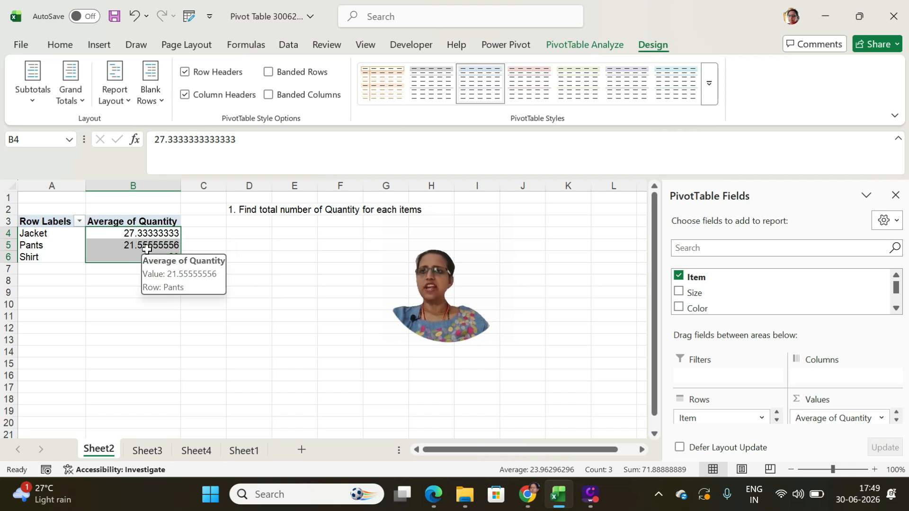
click(59, 44)
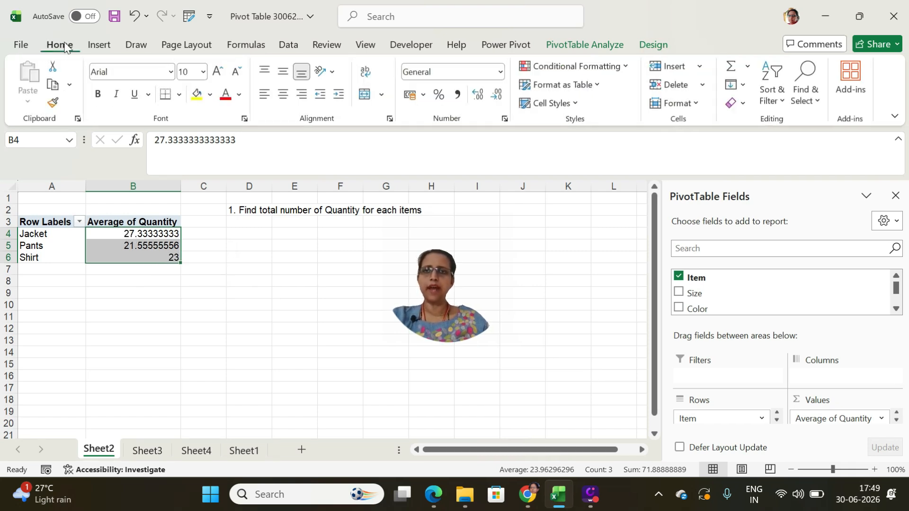
click(496, 96)
click(496, 96)
click(496, 96)
click(496, 96)
click(496, 96)
click(496, 96)
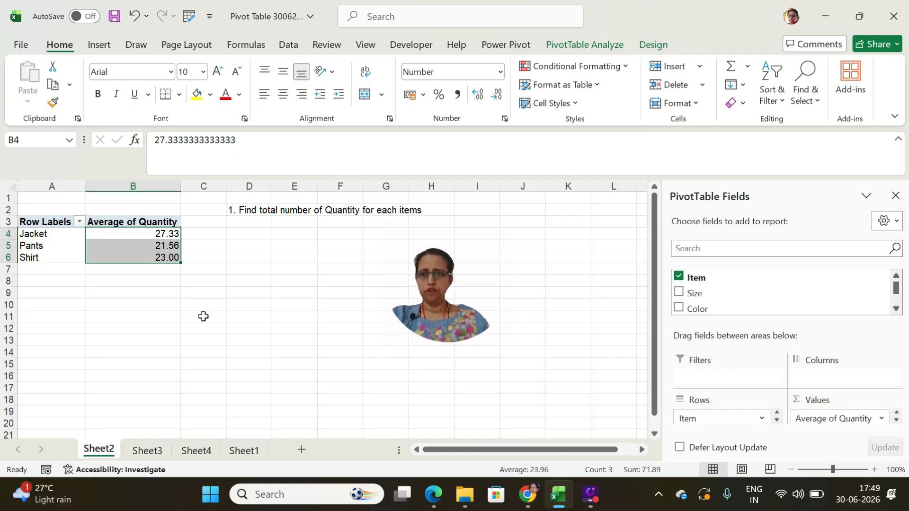
click(196, 450)
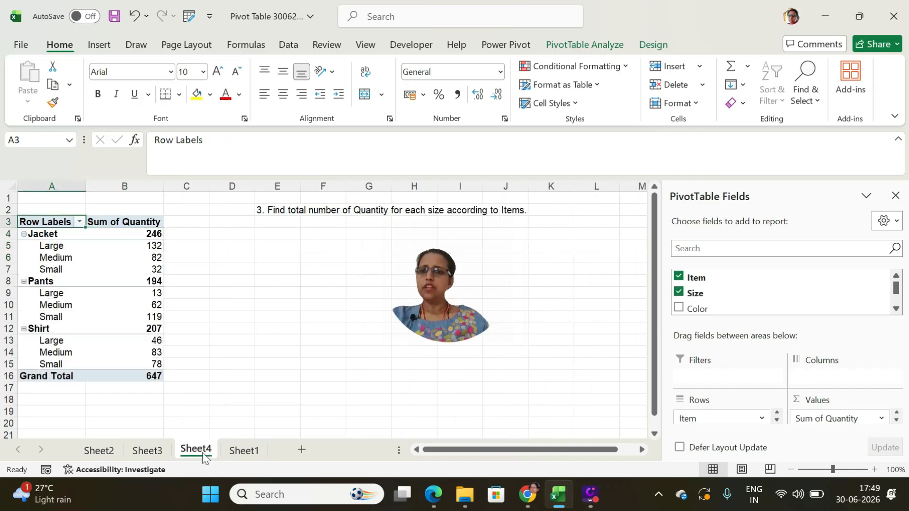
Step: Insert a PivotTable from the Sheet1 data range A1:D28 on a new worksheet
click(243, 450)
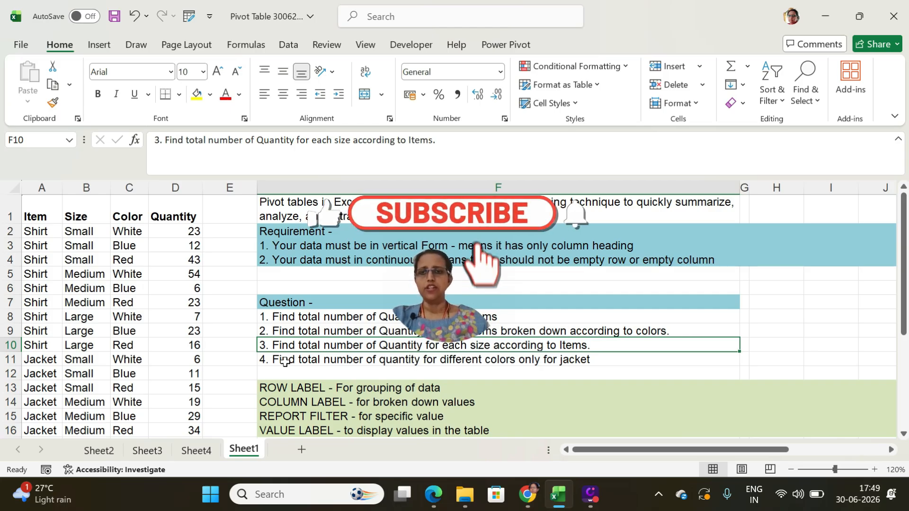
click(44, 206)
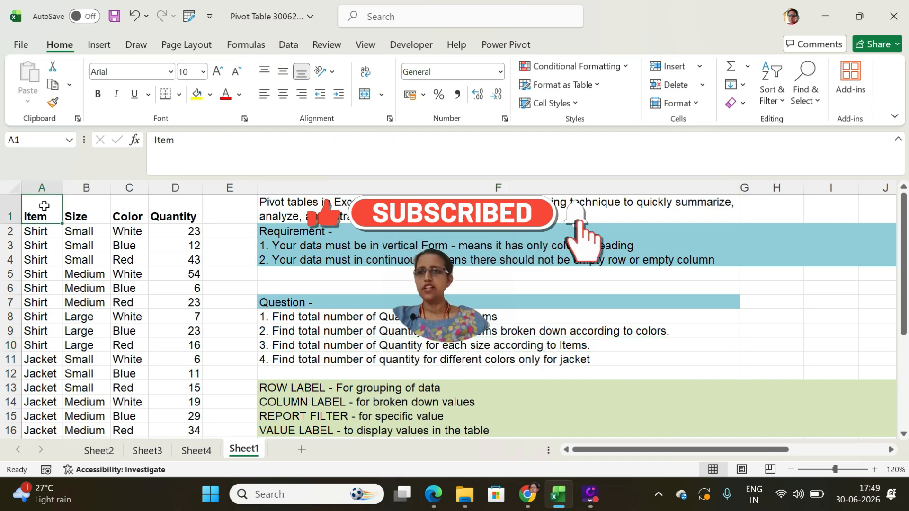
click(99, 44)
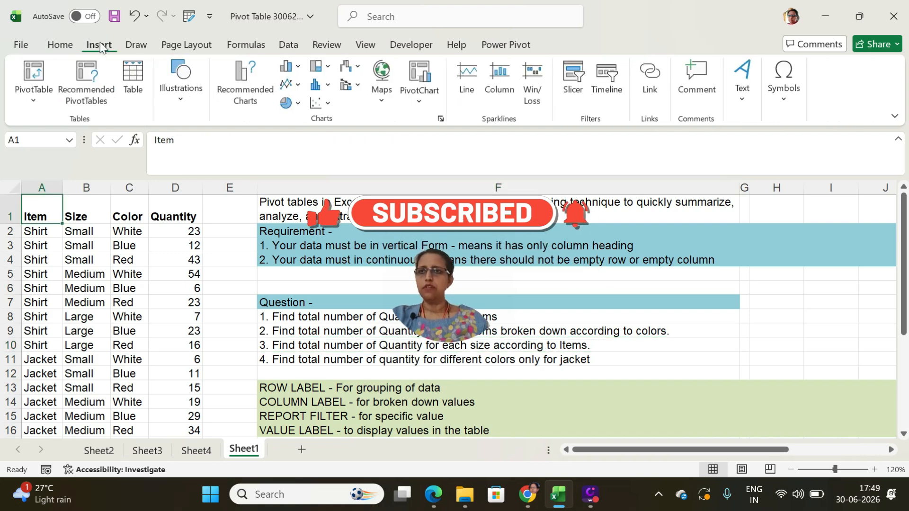
click(41, 76)
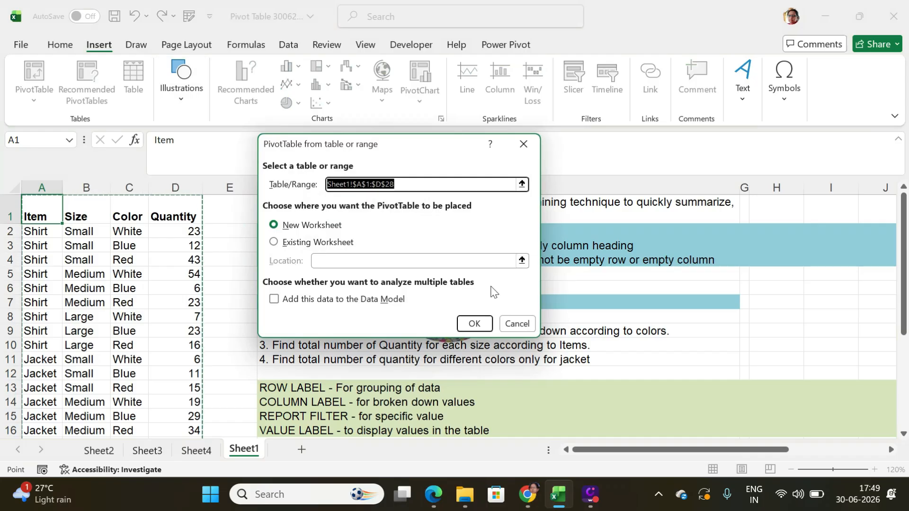
click(473, 325)
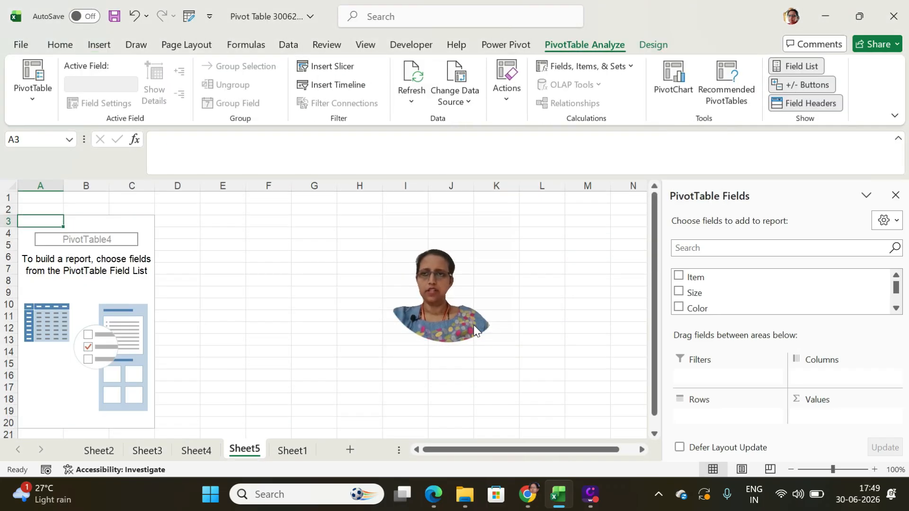
Step: Copy question 4 about jacket quantities by color from Sheet1 into cell E1 of Sheet5
click(296, 453)
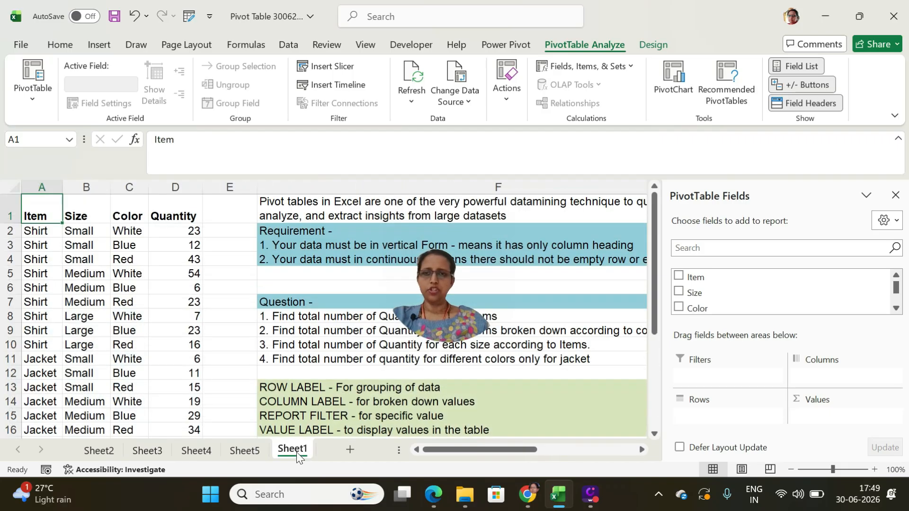
click(309, 361)
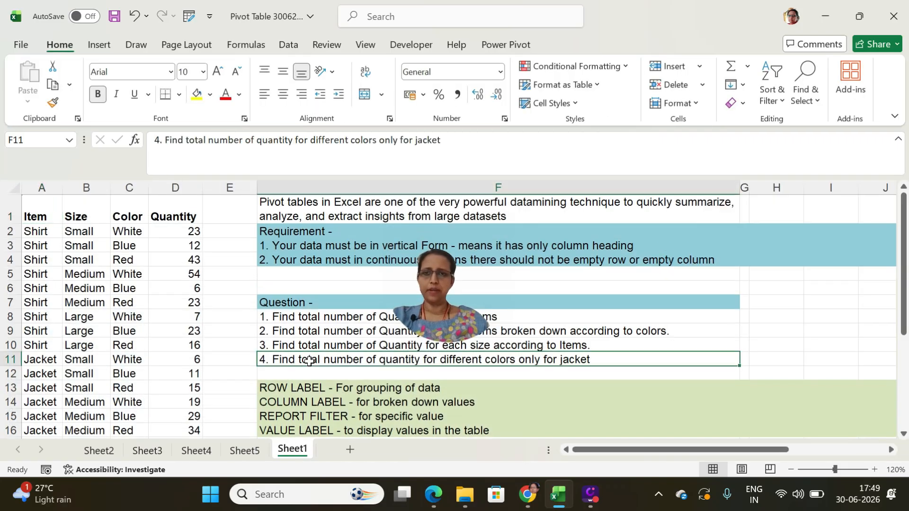
key(ctrl+c)
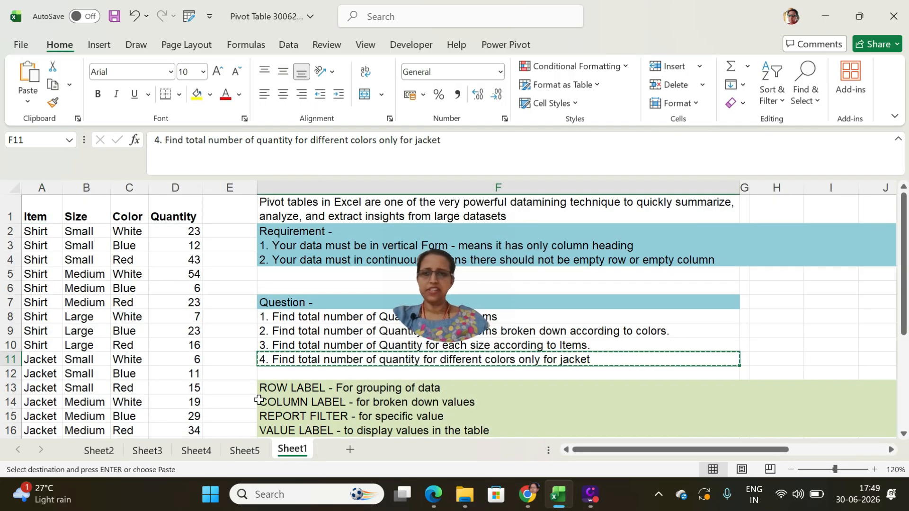
click(248, 451)
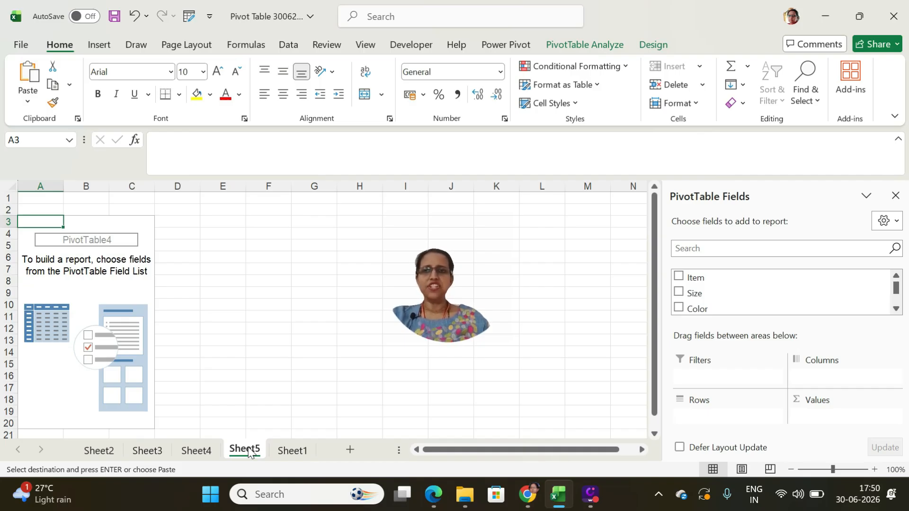
click(218, 201)
key(ctrl+v)
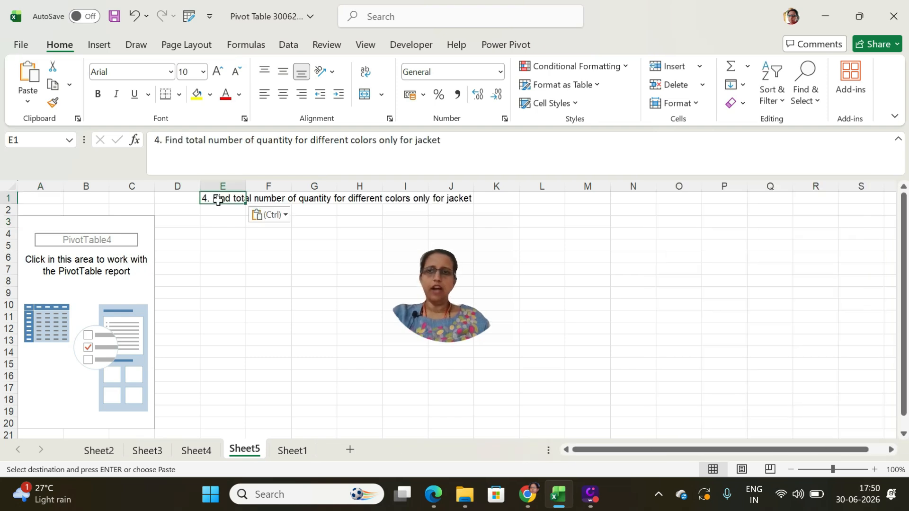
Step: Build the Sheet5 PivotTable with Color in Rows, the sum of Quantity in Values and Item in Filters
click(129, 221)
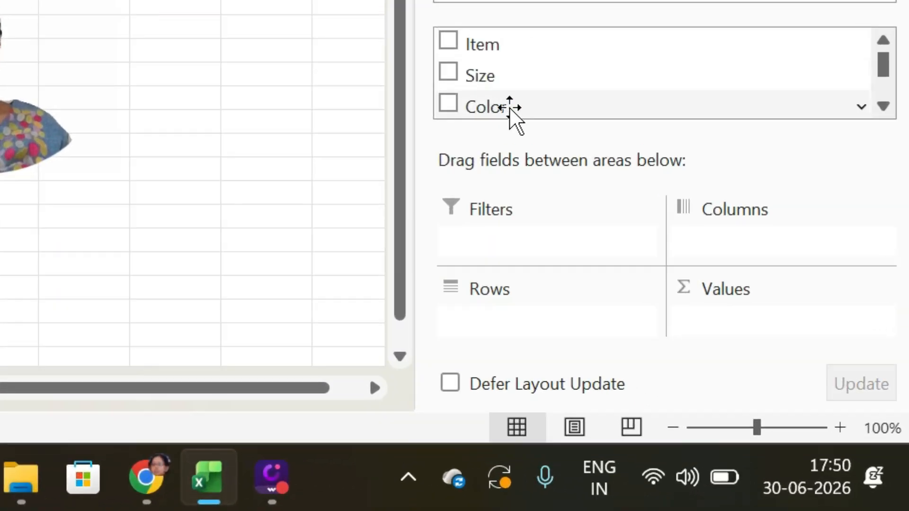
drag(507, 112, 503, 332)
drag(883, 66, 884, 86)
drag(524, 73, 730, 321)
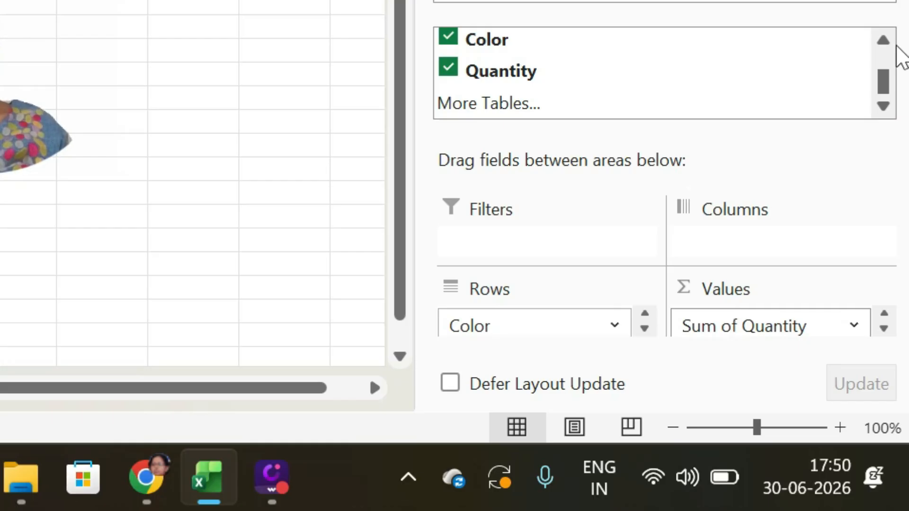
drag(883, 97, 885, 67)
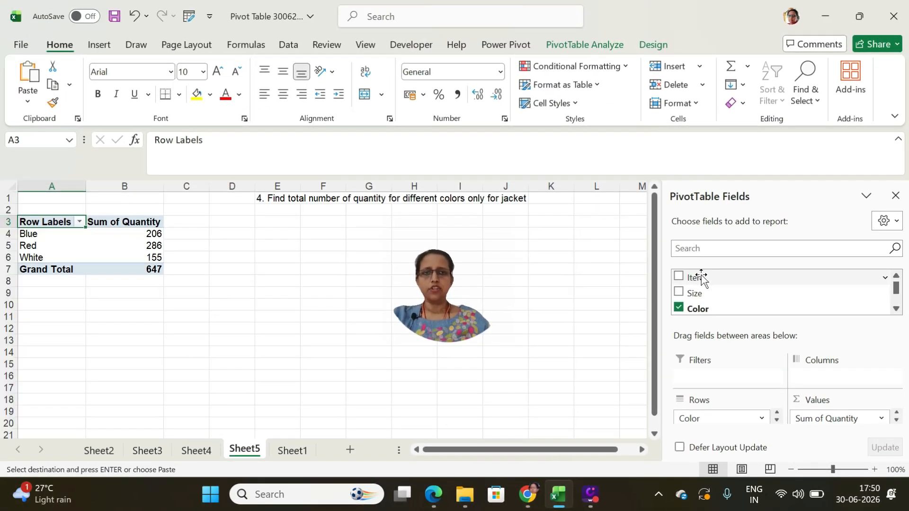
drag(701, 279, 708, 378)
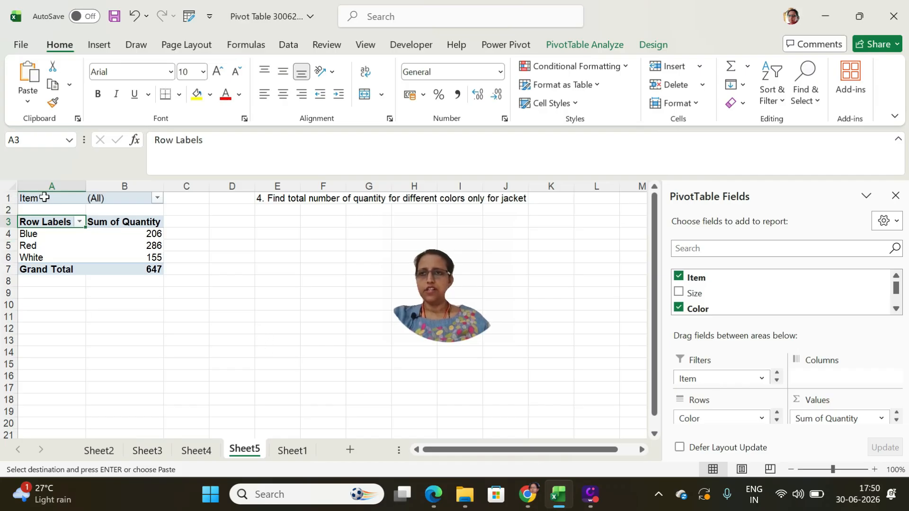
Step: Filter the Sheet5 PivotTable's Item report filter to Jacket only, with multiple item selection enabled
click(158, 198)
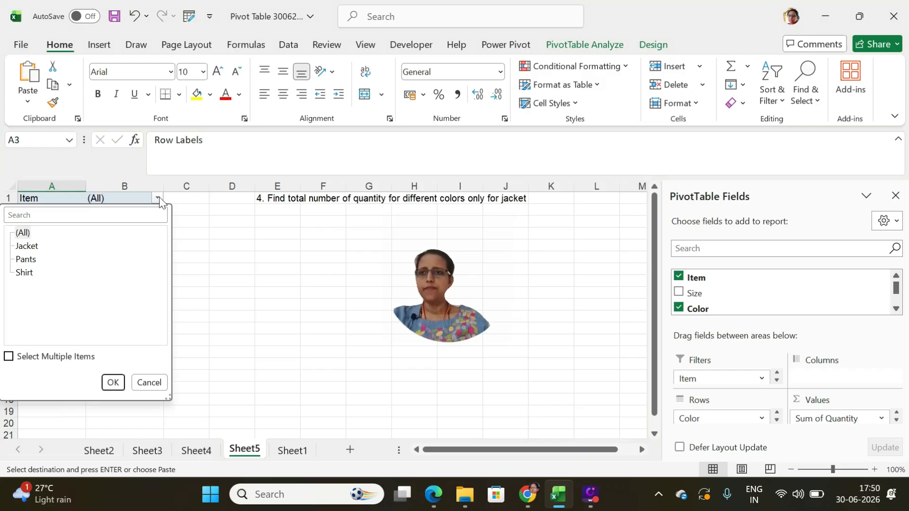
click(8, 357)
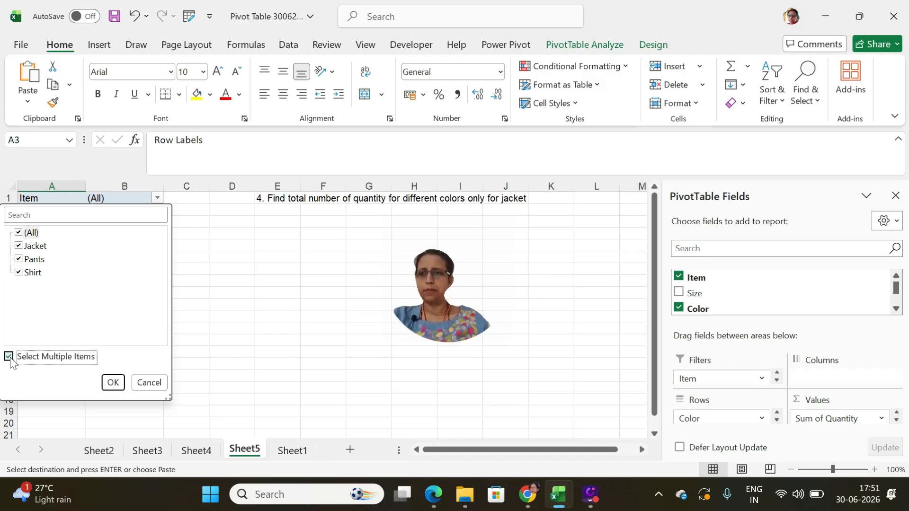
click(19, 234)
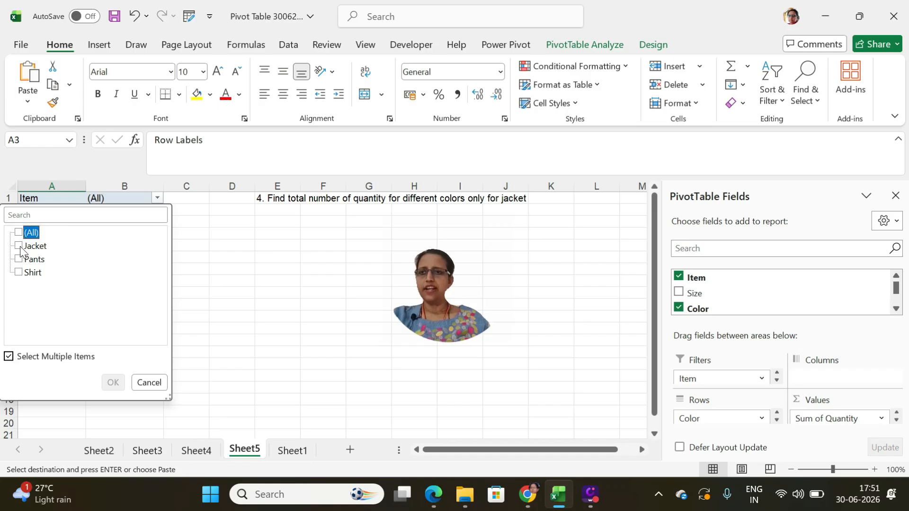
click(19, 246)
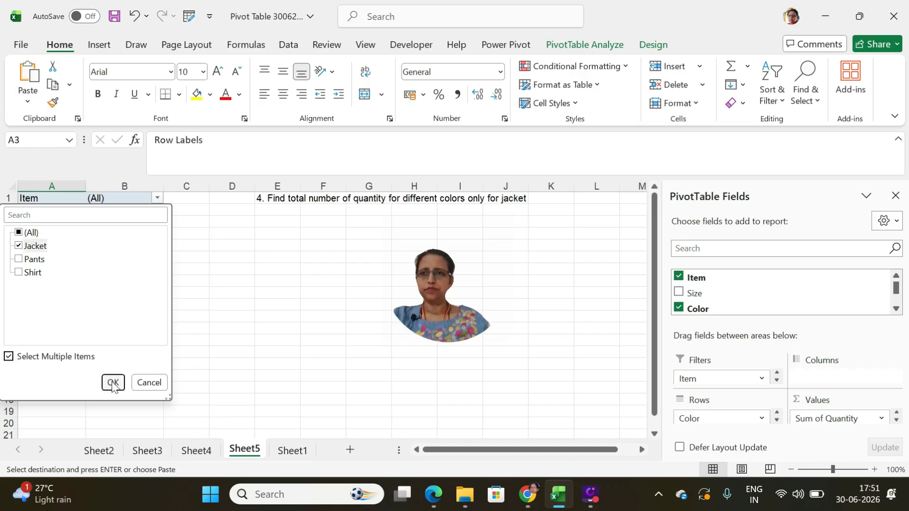
click(112, 383)
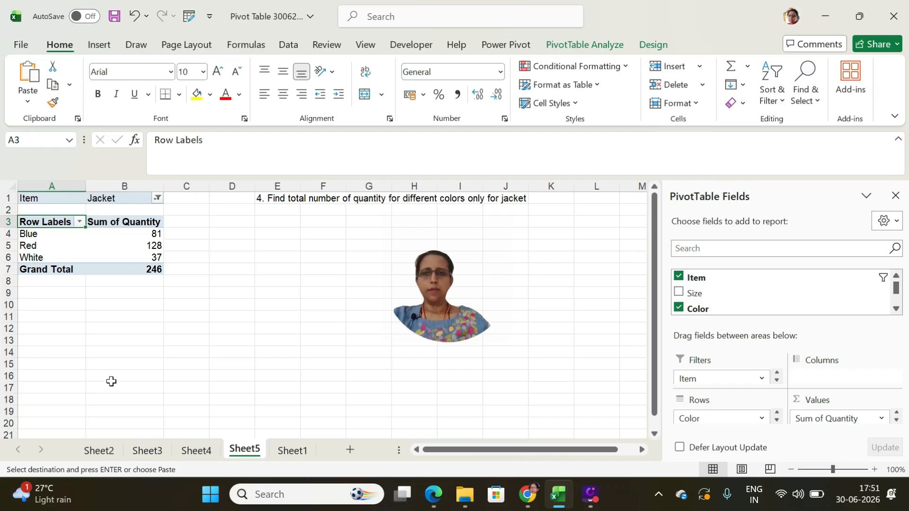
Step: Sort the jacket color quantities in the Sheet5 PivotTable from largest to smallest and return to Sheet1
click(144, 234)
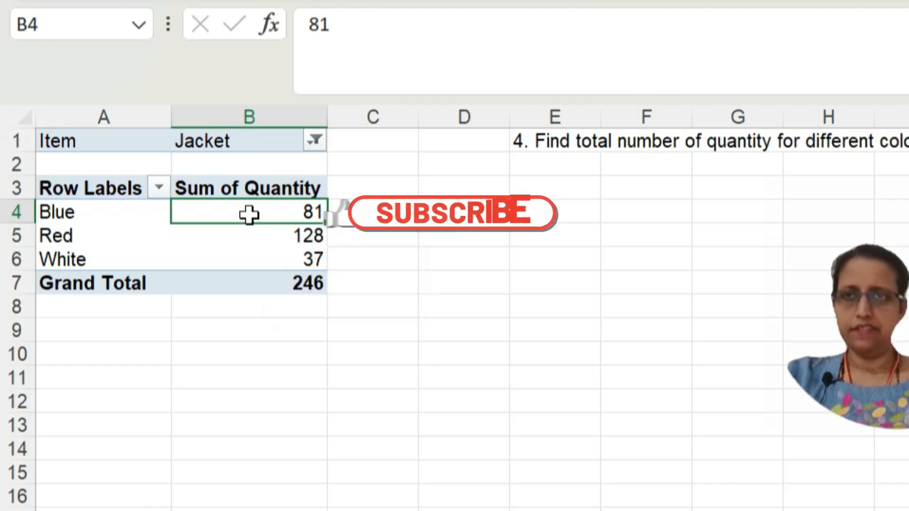
right_click(248, 215)
mouse_move(361, 374)
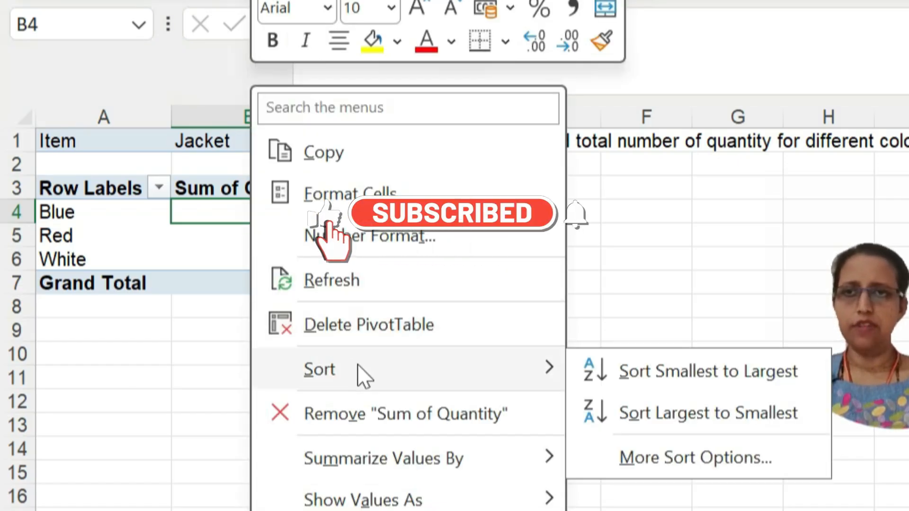
click(621, 416)
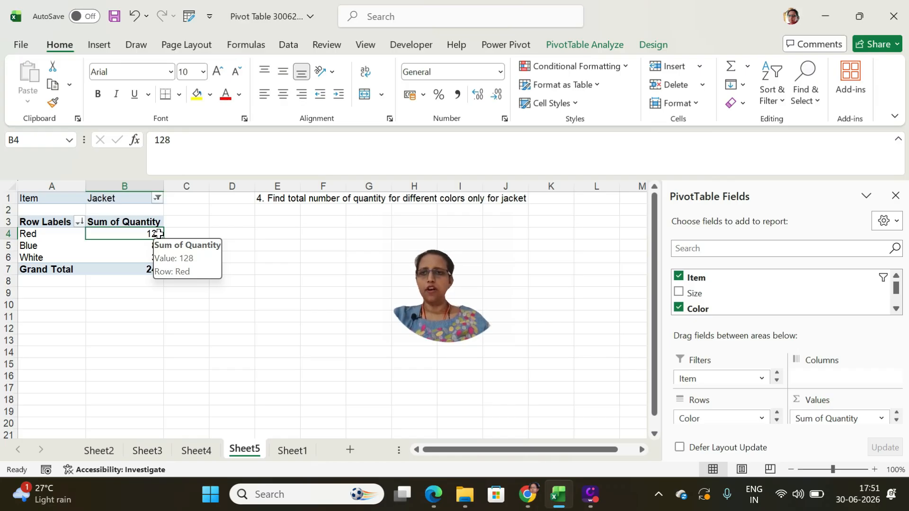
click(295, 452)
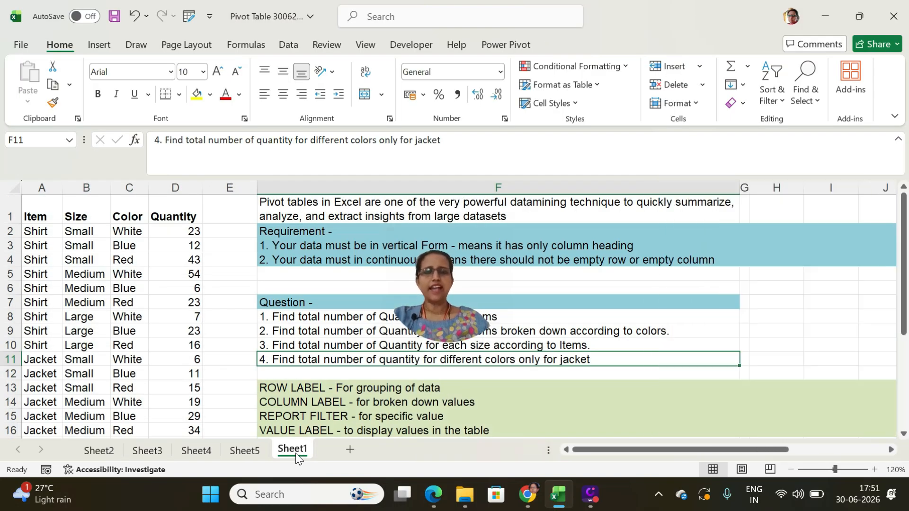